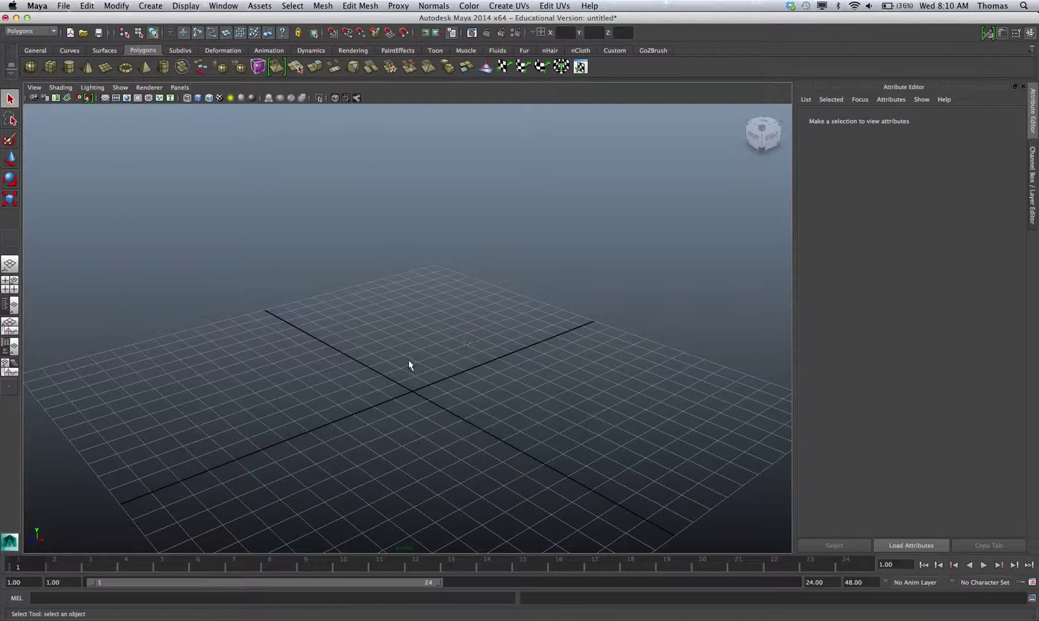
# Step: Create a polygon cube about 7.8 units wide and high with its base on the grid
pyautogui.scroll(-2, 454, 366)
pyautogui.scroll(-4, 402, 354)
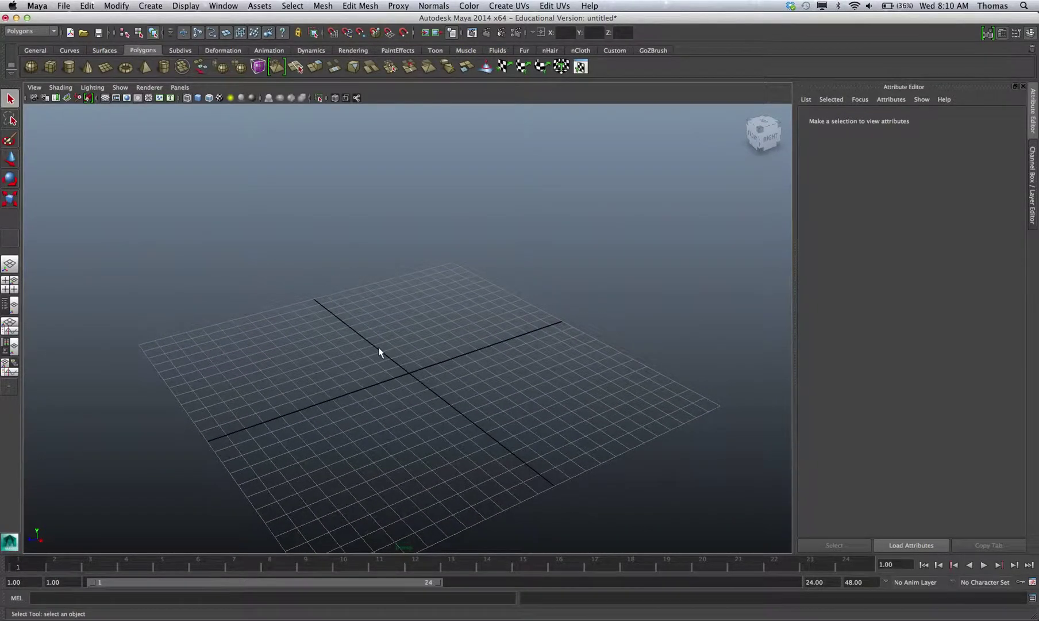
pyautogui.click(150, 5)
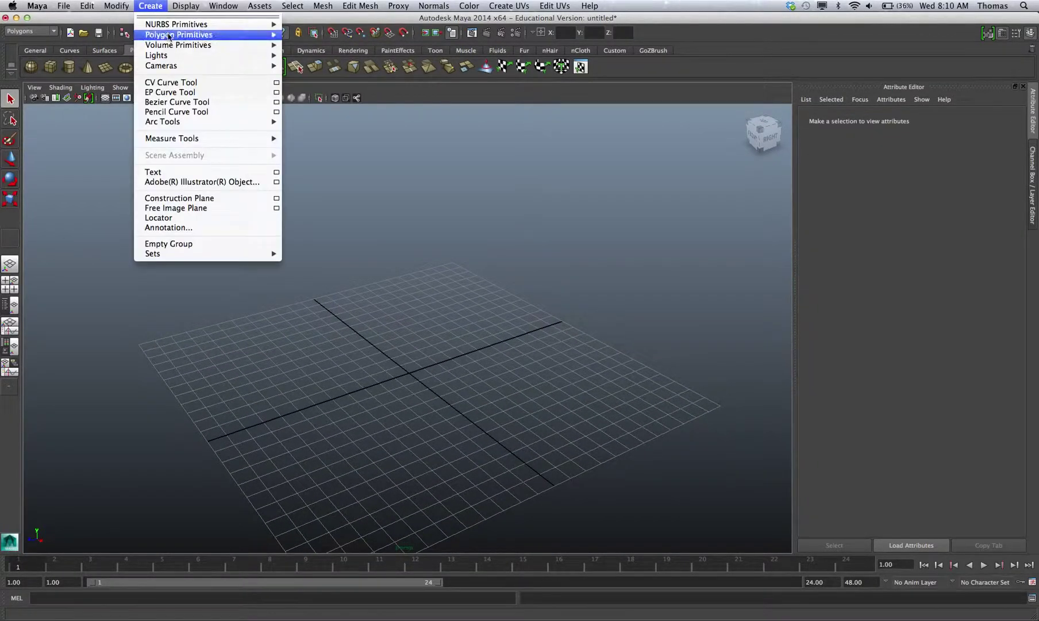
pyautogui.moveTo(232, 36)
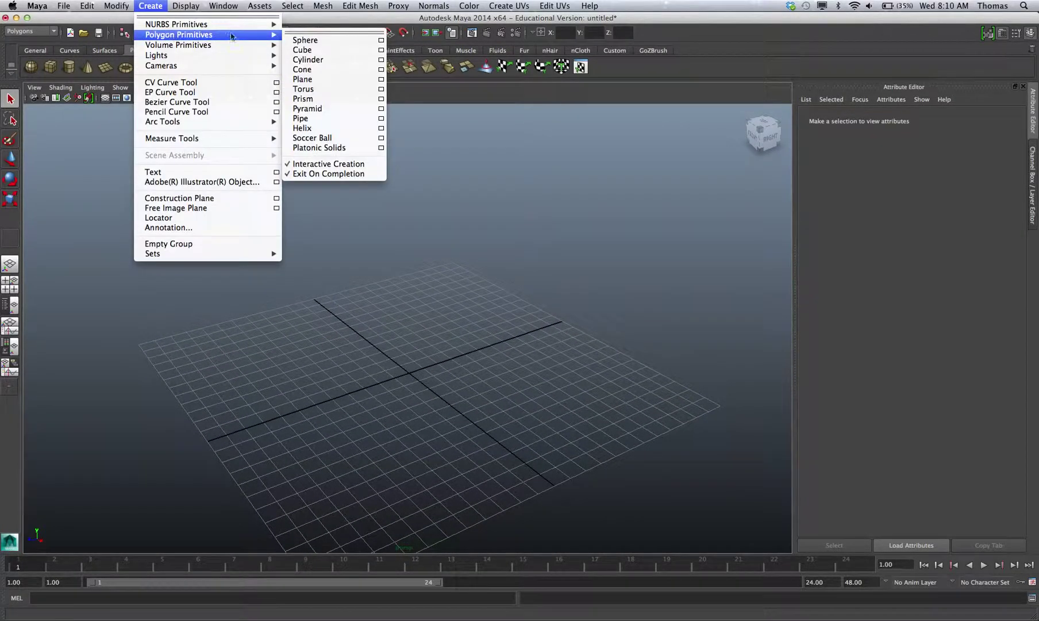
pyautogui.click(326, 50)
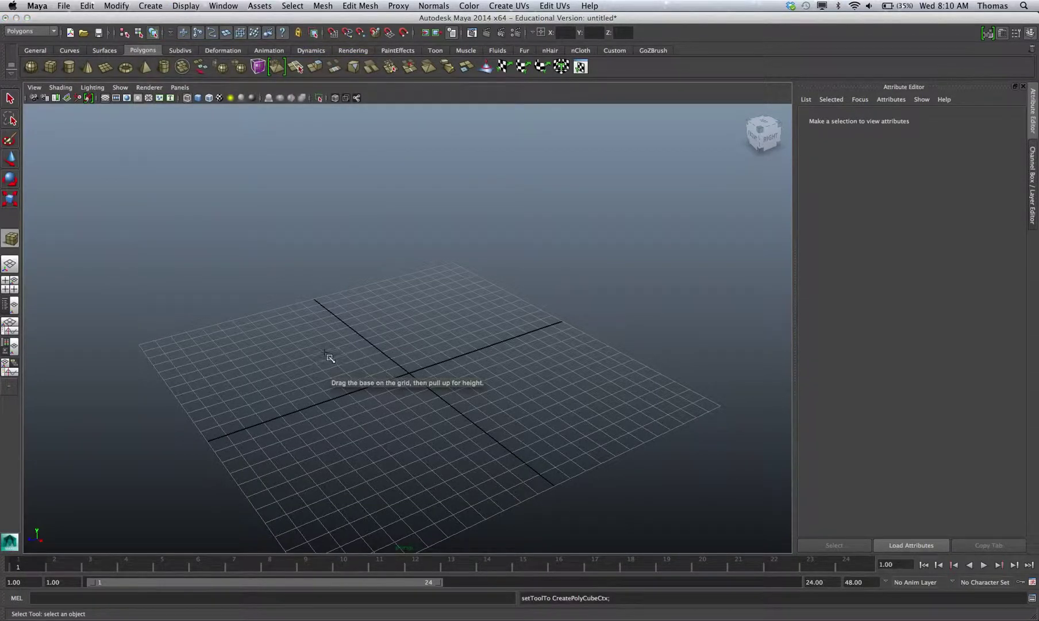
pyautogui.moveTo(326, 353); pyautogui.dragTo(409, 369)
pyautogui.press('q')
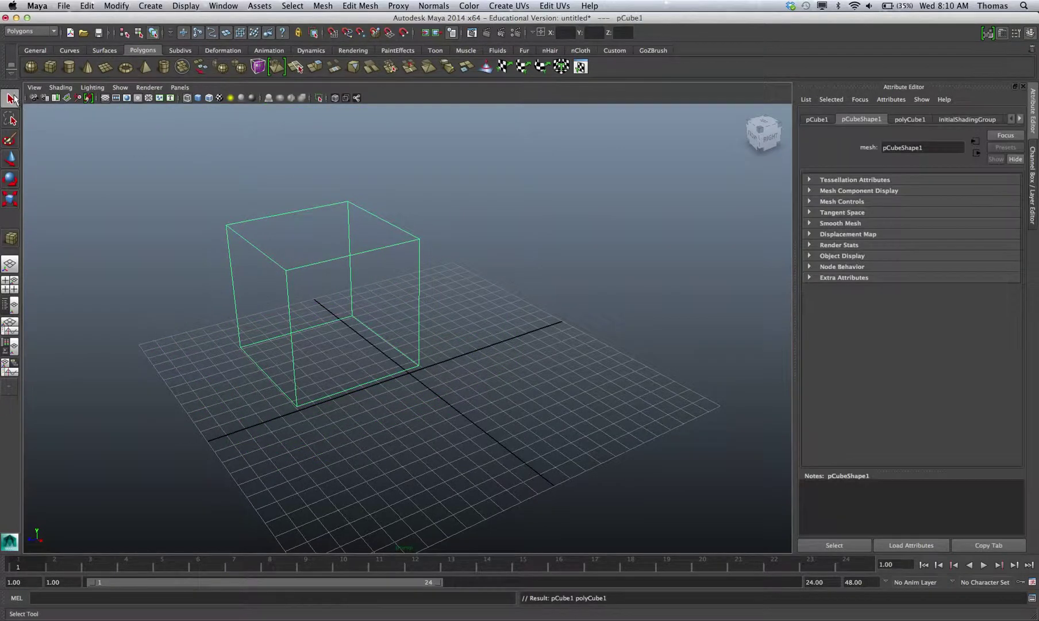
# Step: Move the cube along the ground to near the grid's centre and display it smooth shaded
pyautogui.press('w')
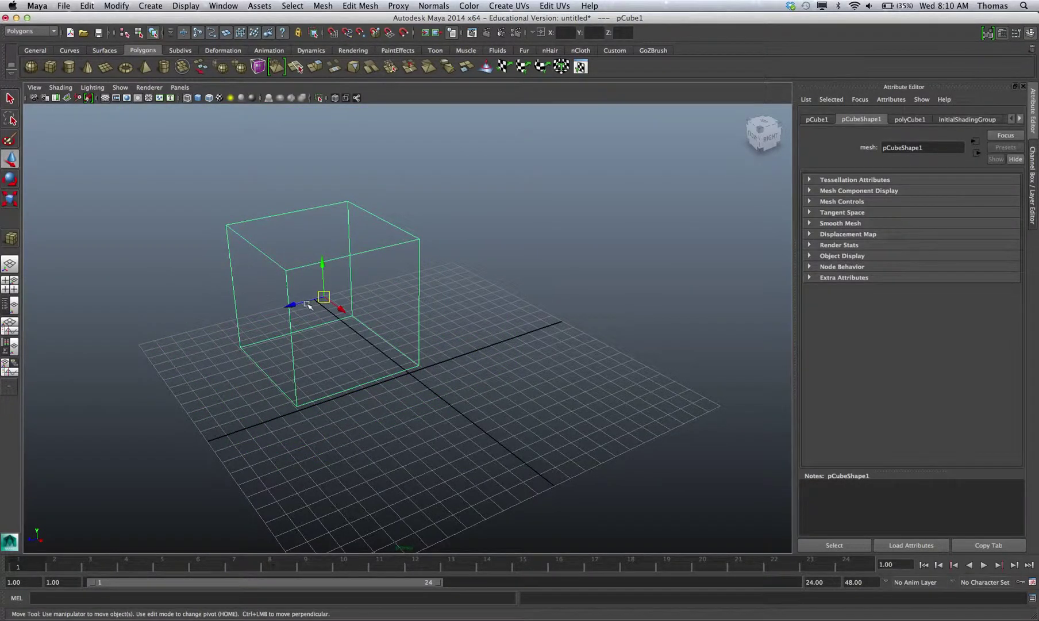
pyautogui.moveTo(309, 305)
pyautogui.mouseDown()
pyautogui.moveTo(432, 321)
pyautogui.moveTo(359, 317)
pyautogui.moveTo(371, 311)
pyautogui.mouseUp()
pyautogui.press('5')
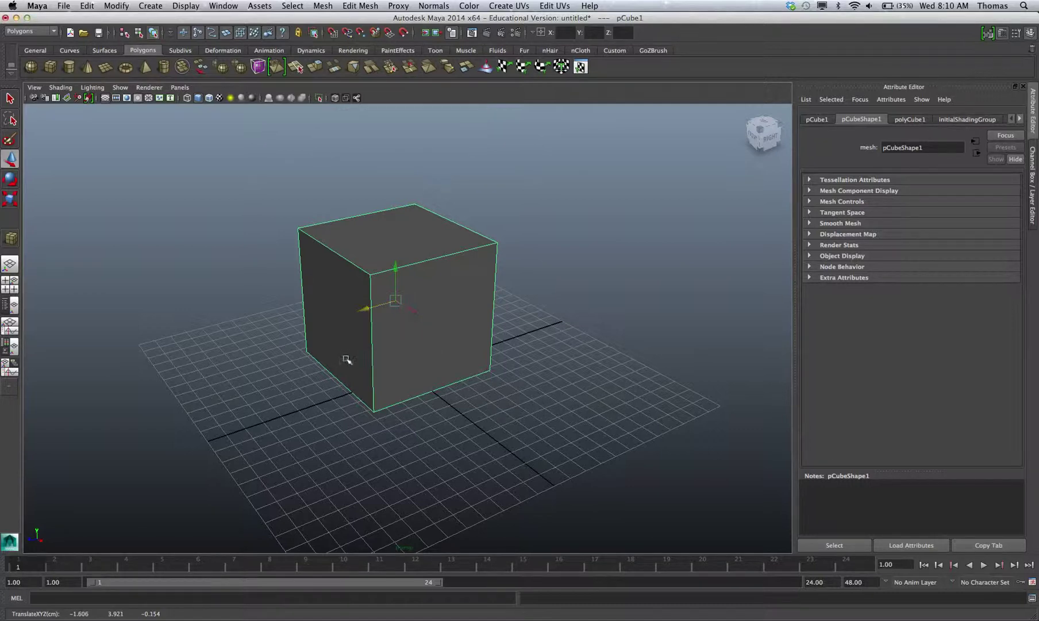
pyautogui.keyDown('alt'); pyautogui.moveTo(347, 359); pyautogui.dragTo(417, 303); pyautogui.keyUp('alt')
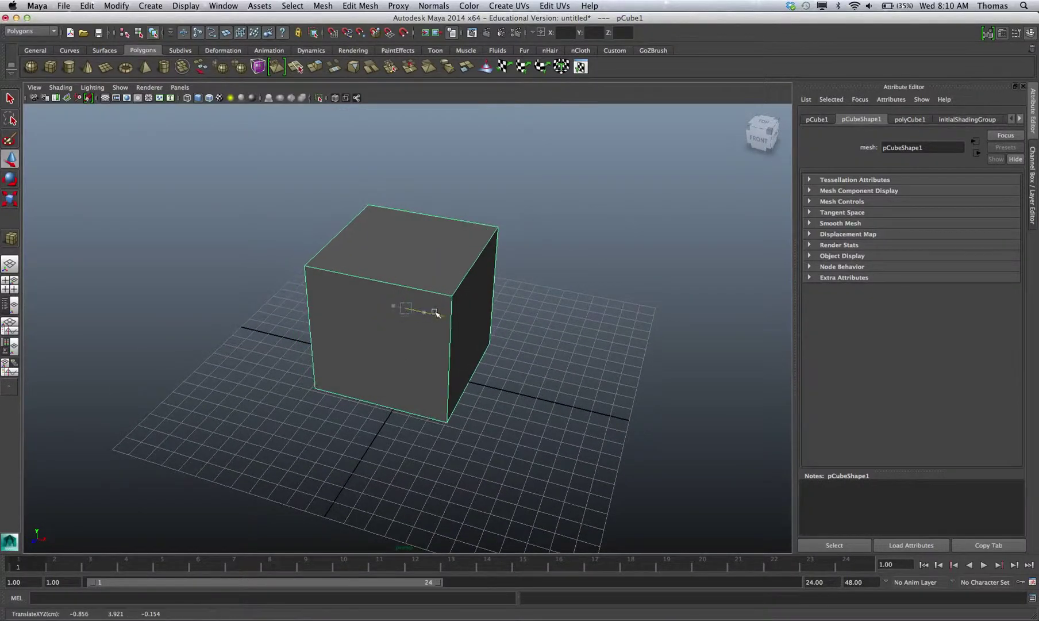
# Step: Examine the shaded cube from several sides and distances
pyautogui.keyDown('alt'); pyautogui.moveTo(542, 361); pyautogui.dragTo(320, 305); pyautogui.keyUp('alt')
pyautogui.keyDown('alt'); pyautogui.moveTo(522, 392); pyautogui.dragTo(513, 350); pyautogui.keyUp('alt')
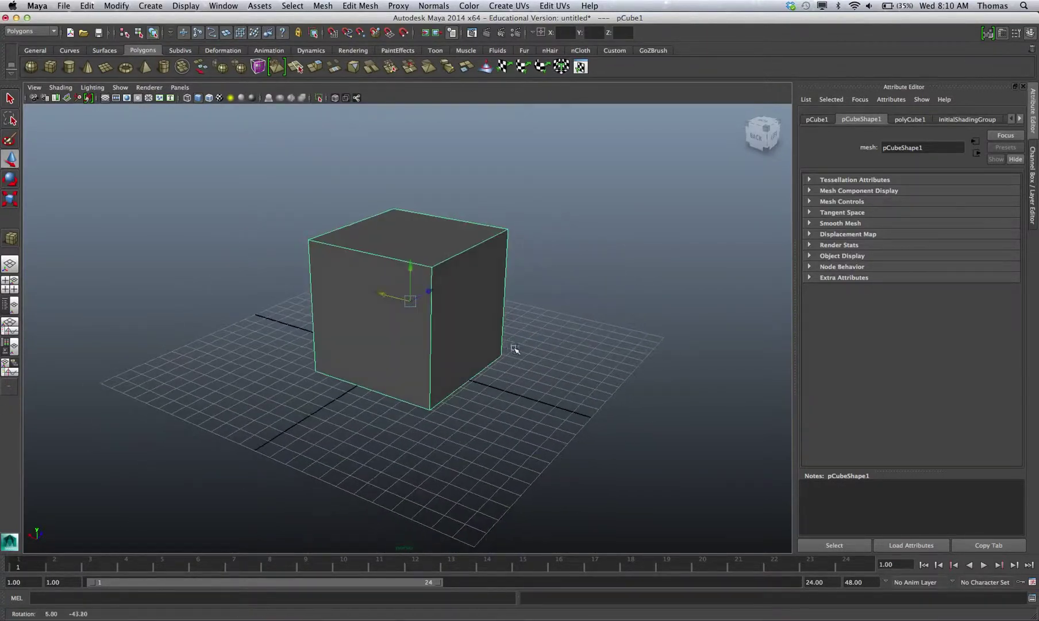
pyautogui.keyDown('alt'); pyautogui.moveTo(363, 392); pyautogui.dragTo(578, 382); pyautogui.keyUp('alt')
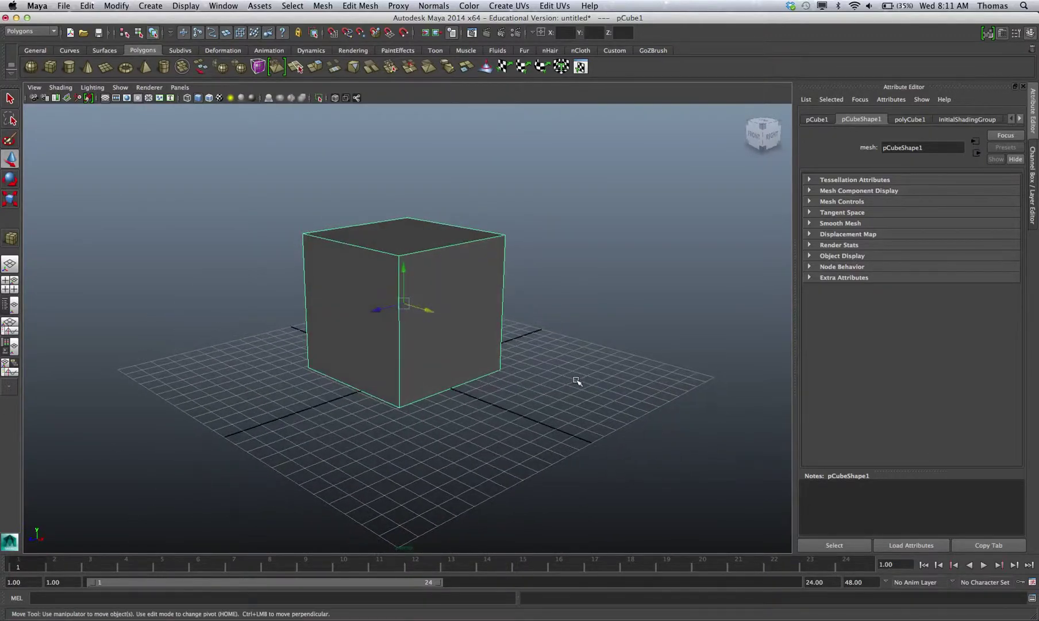
pyautogui.keyDown('alt'); pyautogui.moveTo(483, 390); pyautogui.dragTo(586, 378, button='right'); pyautogui.keyUp('alt')
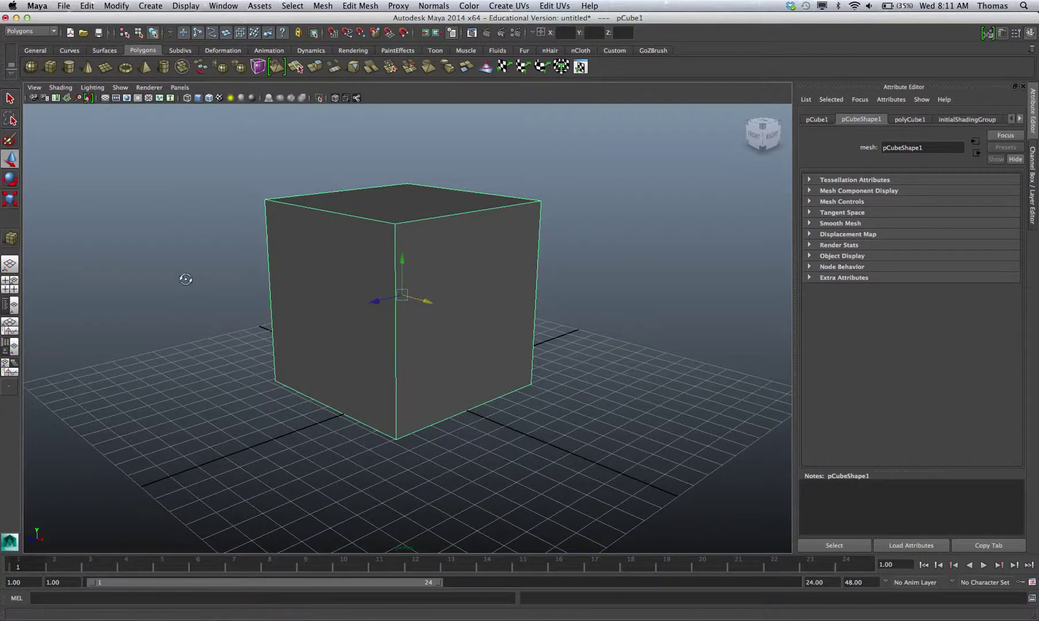
pyautogui.keyDown('alt'); pyautogui.moveTo(184, 282); pyautogui.dragTo(190, 289); pyautogui.keyUp('alt')
pyautogui.keyDown('alt'); pyautogui.moveTo(643, 401); pyautogui.dragTo(419, 362, button='right'); pyautogui.keyUp('alt')
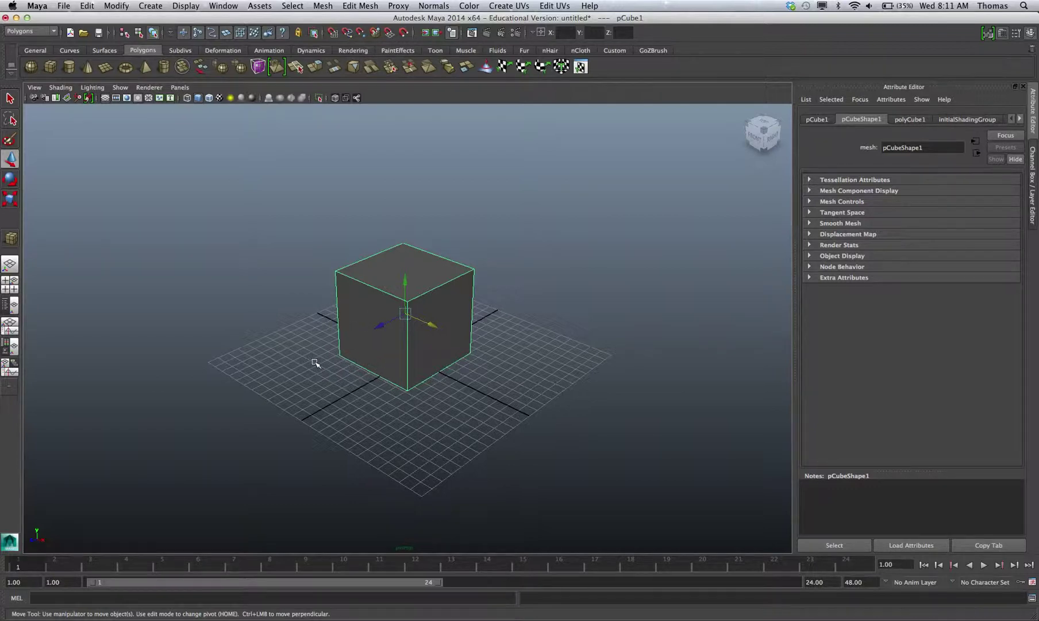
pyautogui.keyDown('alt'); pyautogui.moveTo(289, 361); pyautogui.dragTo(598, 354, button='right'); pyautogui.keyUp('alt')
pyautogui.keyDown('alt'); pyautogui.moveTo(589, 361); pyautogui.dragTo(477, 358); pyautogui.keyUp('alt')
pyautogui.keyDown('alt'); pyautogui.moveTo(559, 370); pyautogui.dragTo(500, 421); pyautogui.keyUp('alt')
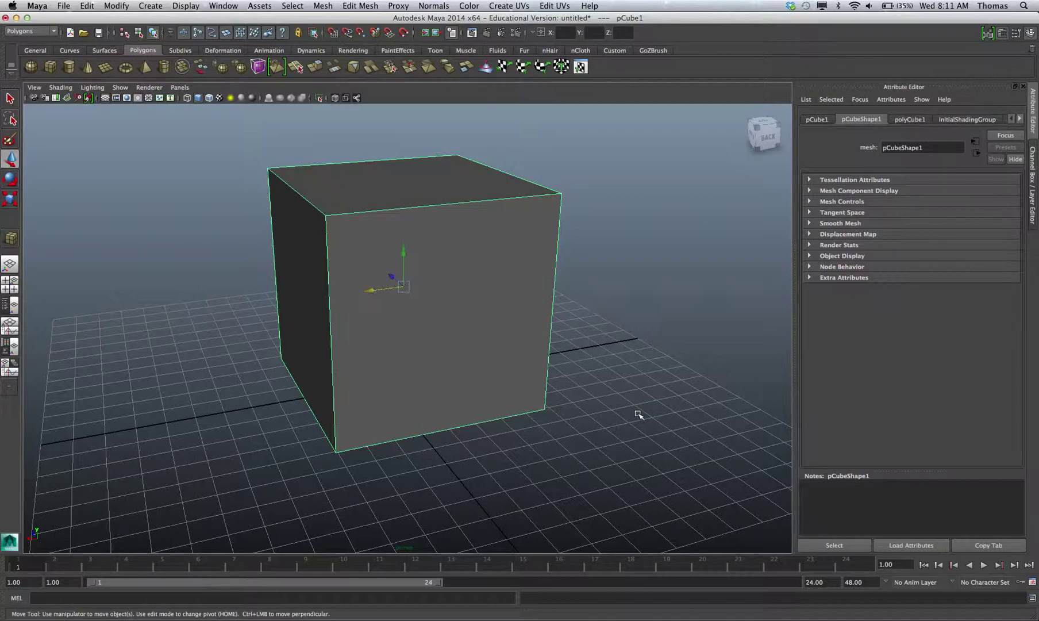
pyautogui.keyDown('alt'); pyautogui.moveTo(477, 461); pyautogui.dragTo(524, 467); pyautogui.keyUp('alt')
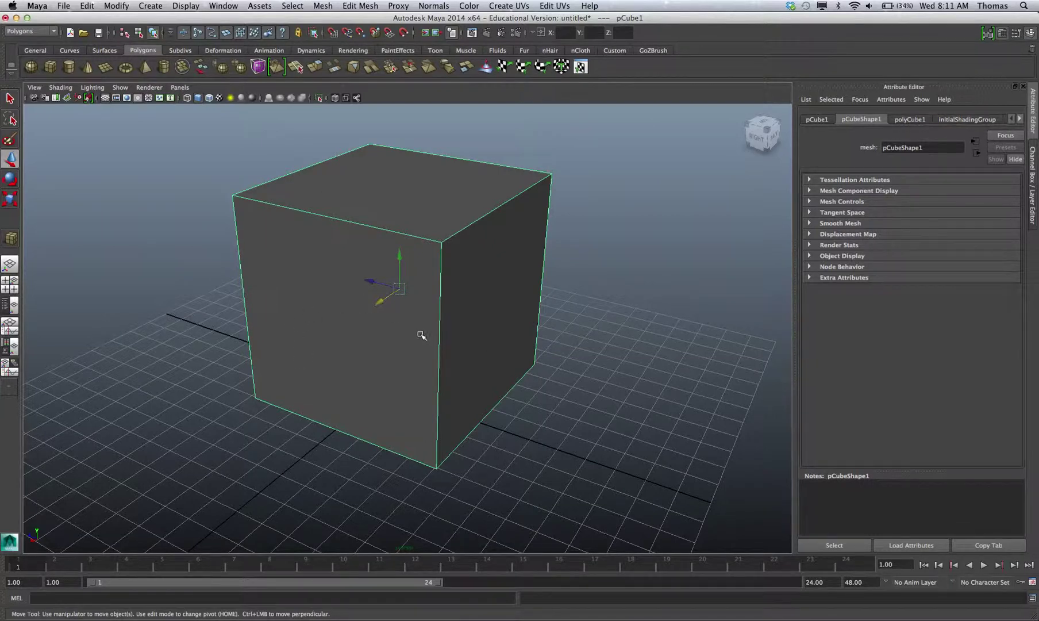
pyautogui.keyDown('alt'); pyautogui.moveTo(641, 339); pyautogui.dragTo(629, 346); pyautogui.keyUp('alt')
pyautogui.keyDown('alt'); pyautogui.moveTo(646, 202); pyautogui.dragTo(661, 221, button='middle'); pyautogui.keyUp('alt')
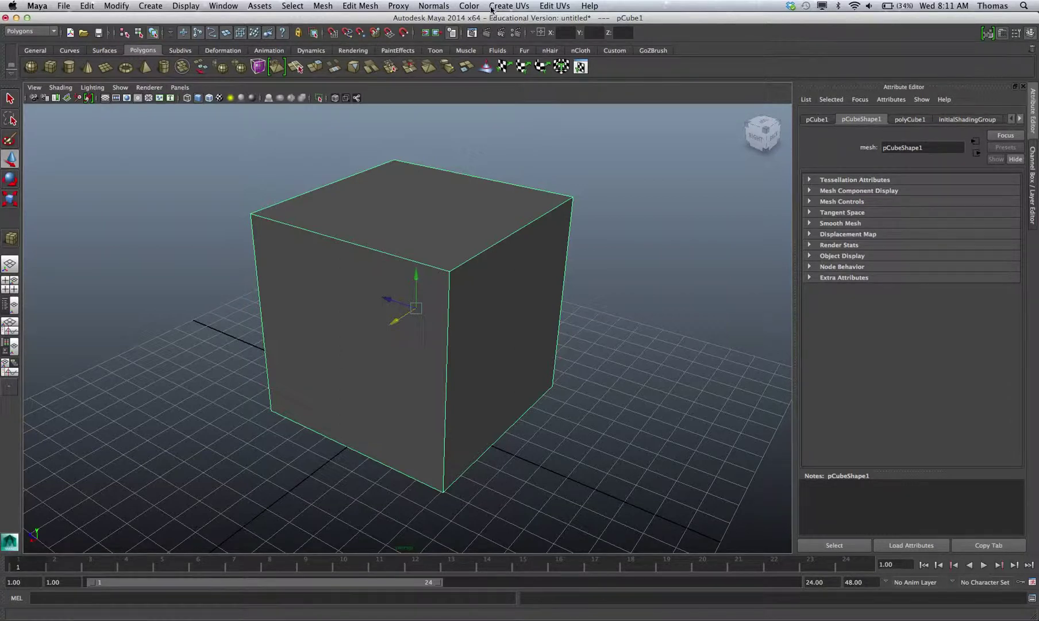
# Step: Open the UV Texture Editor and show the cube's whole UV layout in it
pyautogui.click(213, 7)
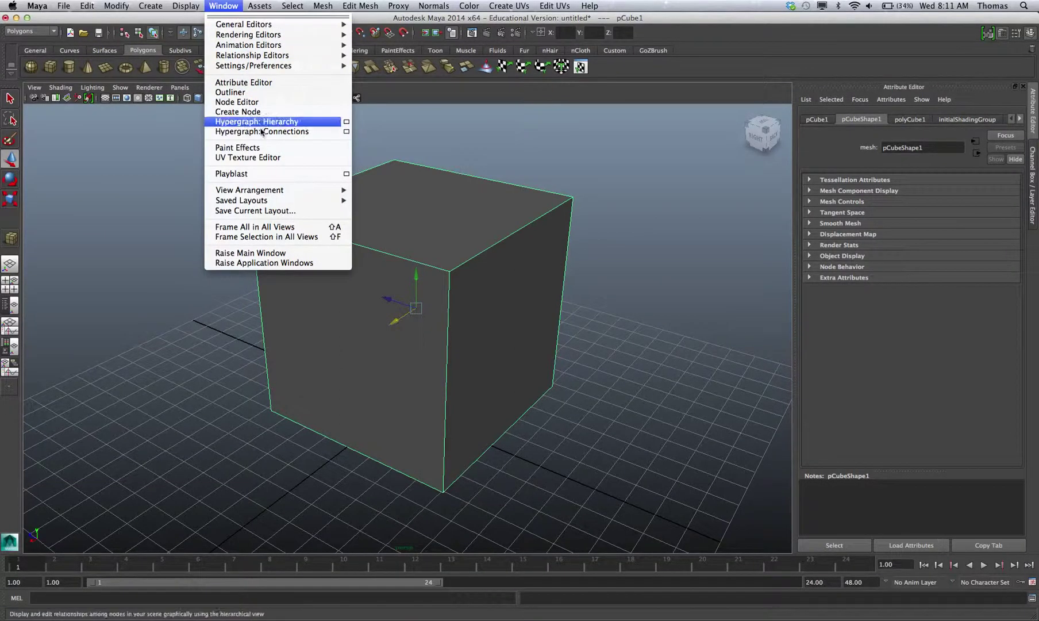
pyautogui.click(268, 161)
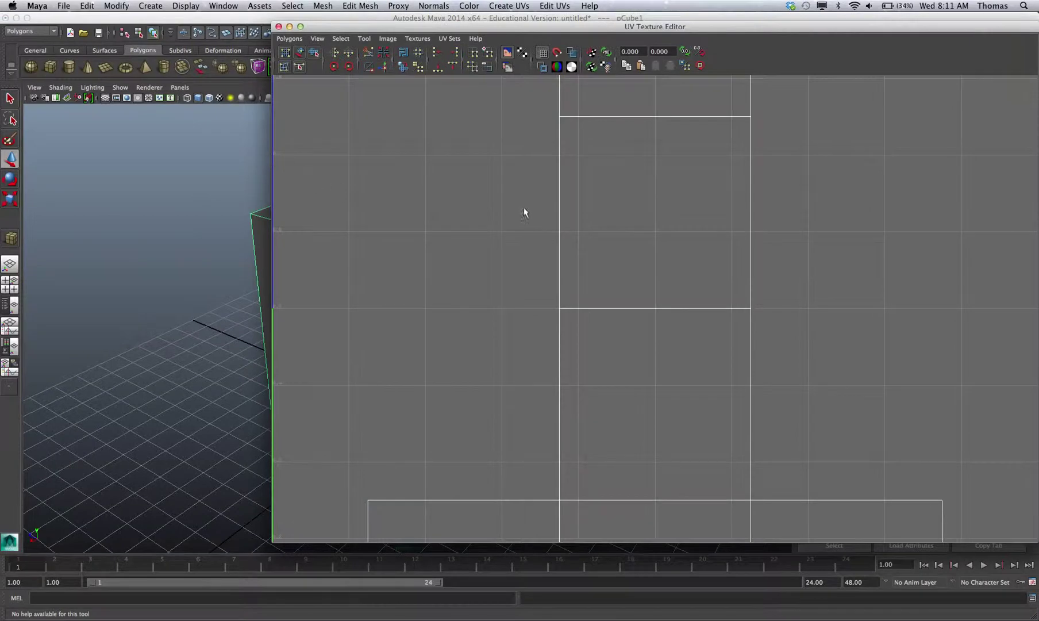
pyautogui.scroll(-5, 601, 257)
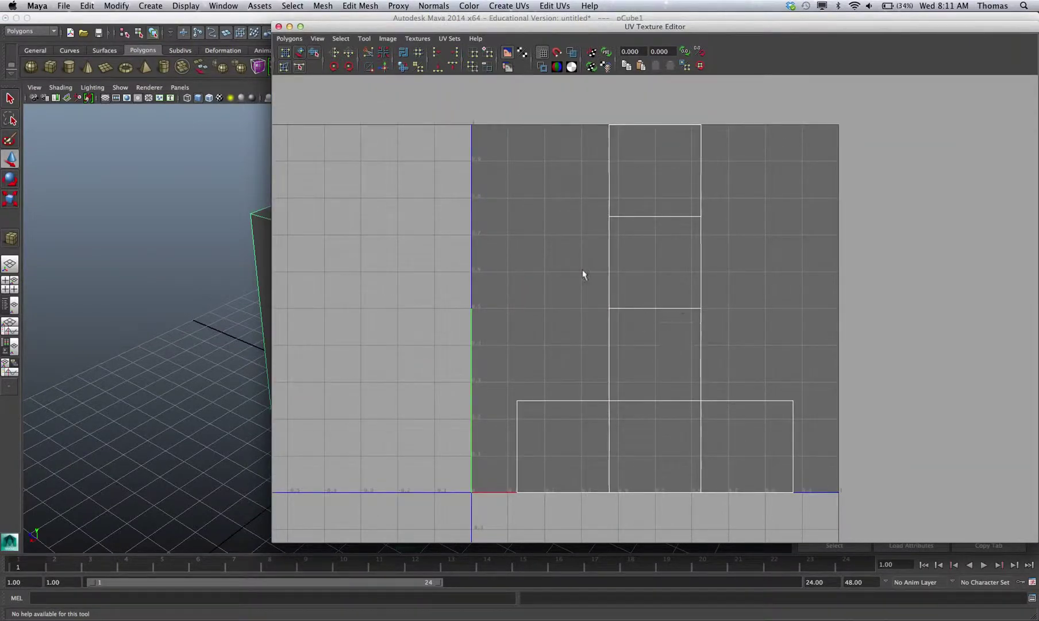
pyautogui.moveTo(316, 28); pyautogui.dragTo(112, 80)
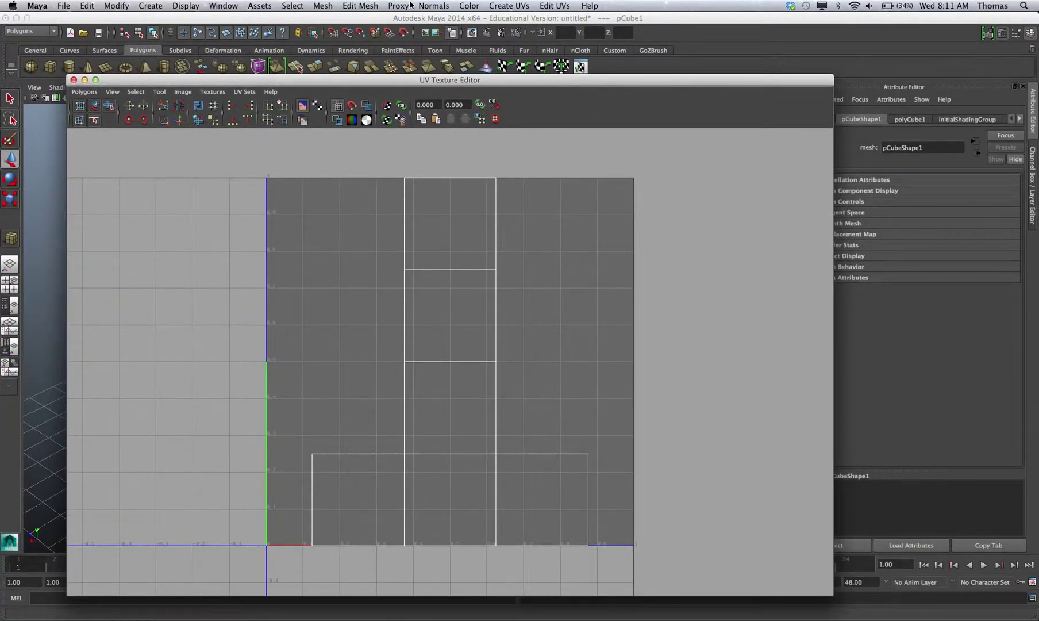
# Step: Try Automatic Mapping on the cube's UVs, and undo it
pyautogui.click(521, 6)
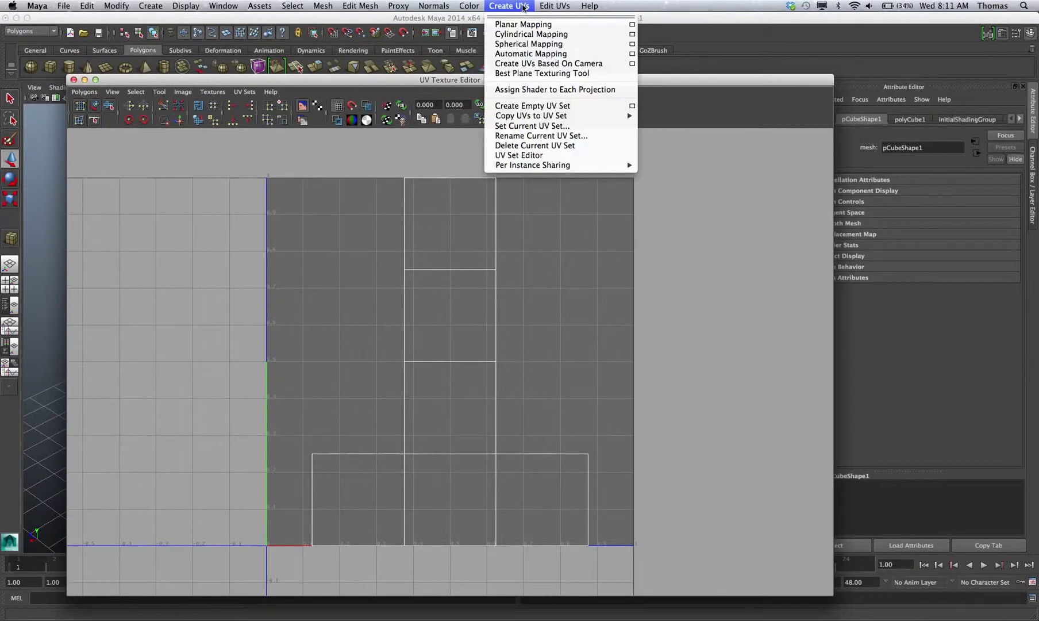
pyautogui.click(540, 54)
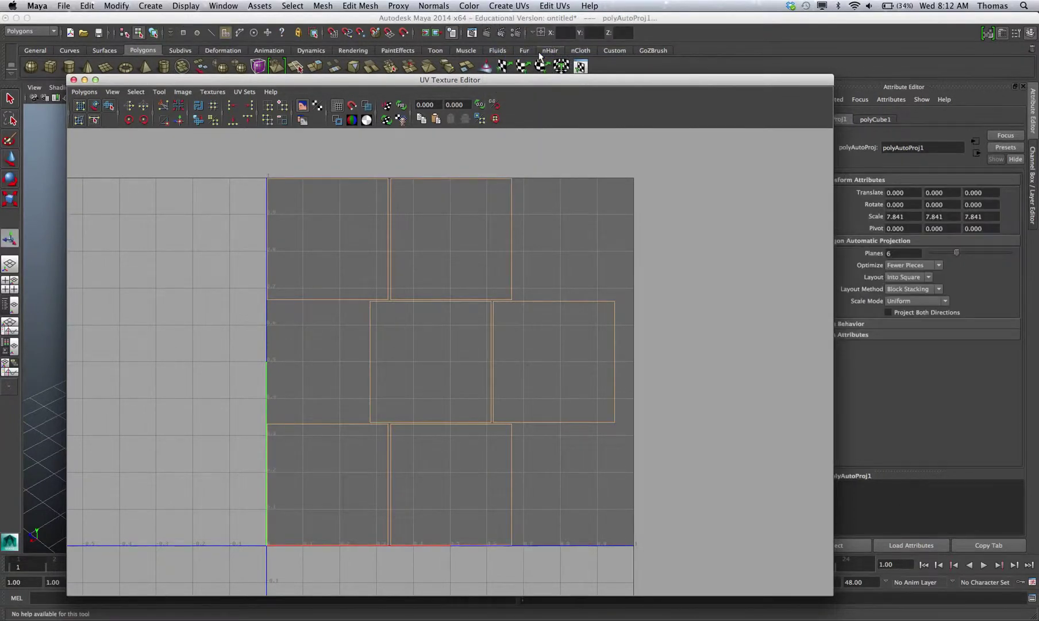
pyautogui.click(499, 6)
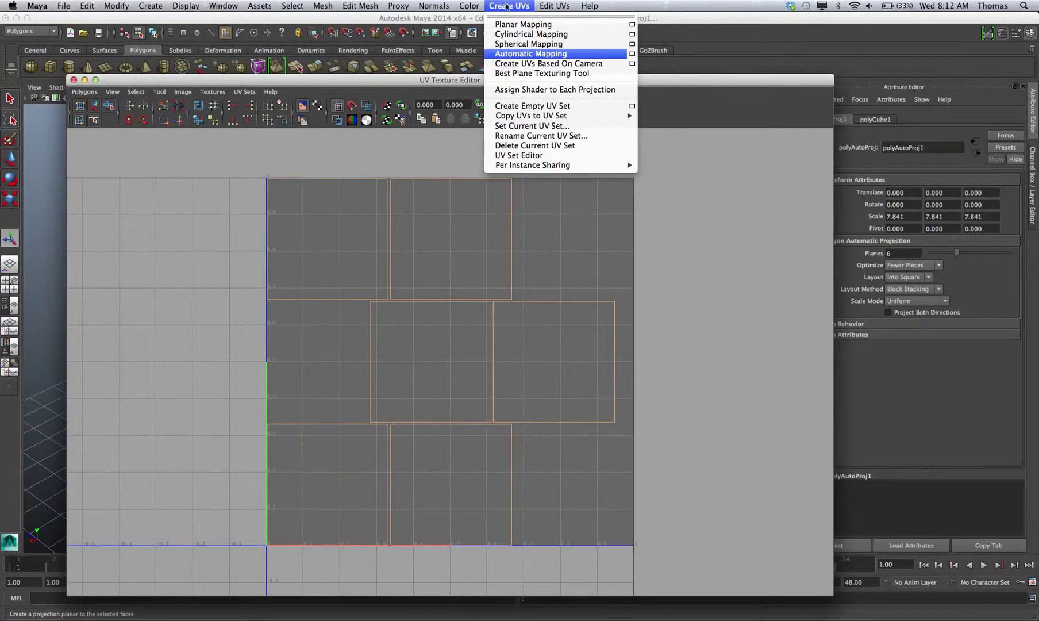
pyautogui.click(506, 5)
pyautogui.hotkey('ctrl', 'z')
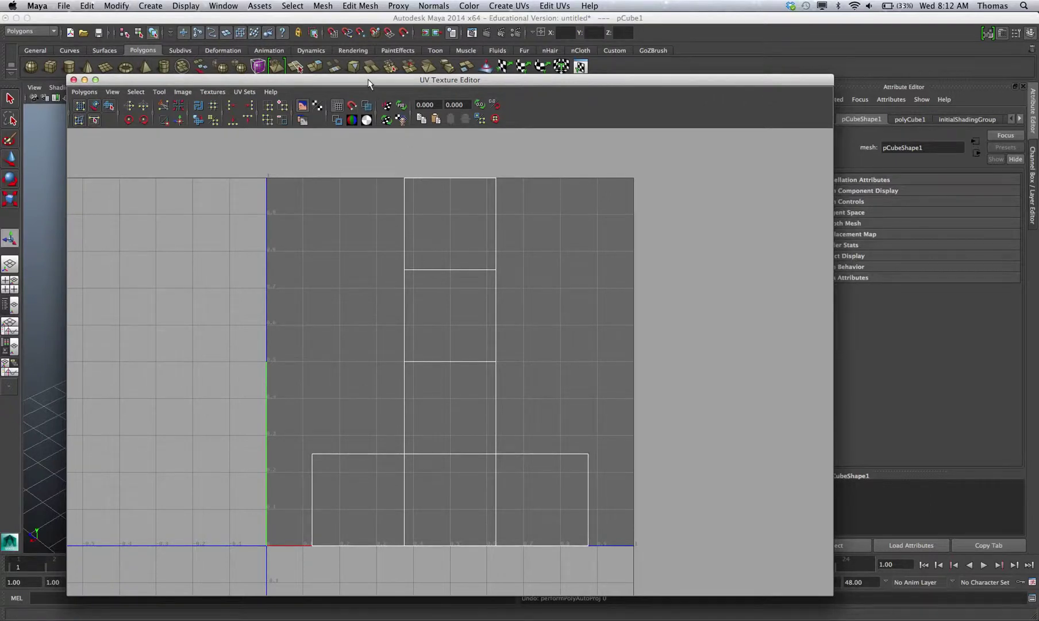
# Step: Uncover the cube in the viewport and assign it a new Lambert material from the Rendering menu set
pyautogui.moveTo(376, 80); pyautogui.dragTo(421, 369)
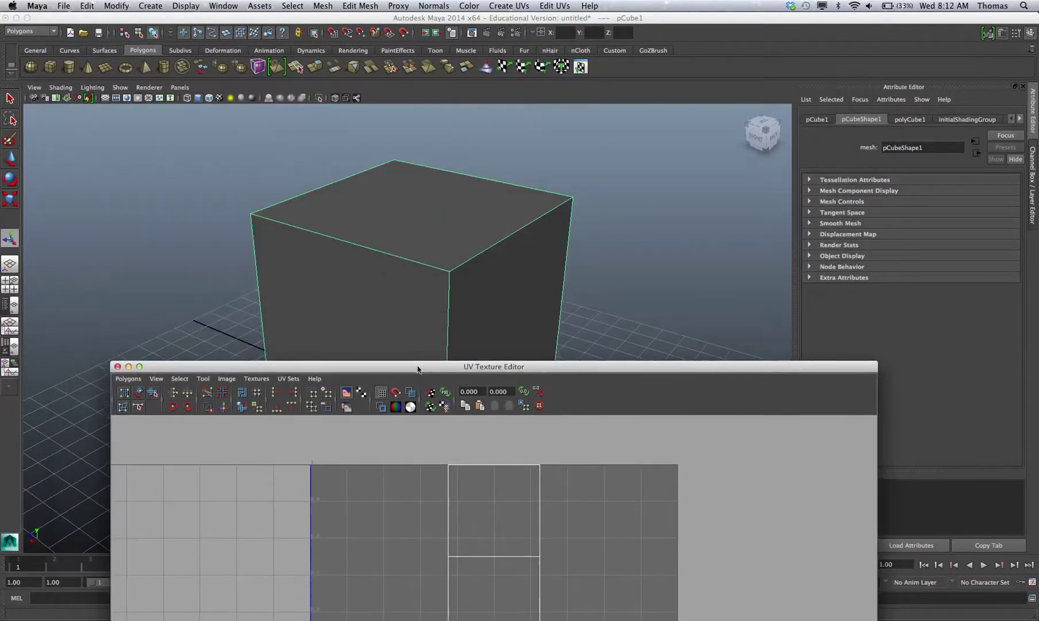
pyautogui.moveTo(418, 287); pyautogui.dragTo(453, 274, button='right')
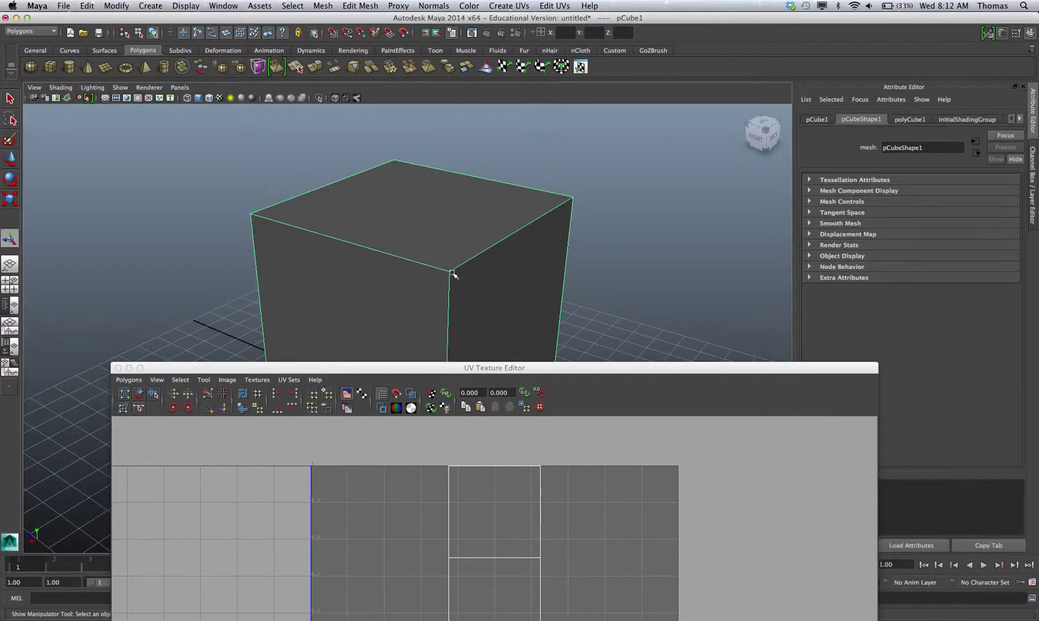
pyautogui.click(36, 30)
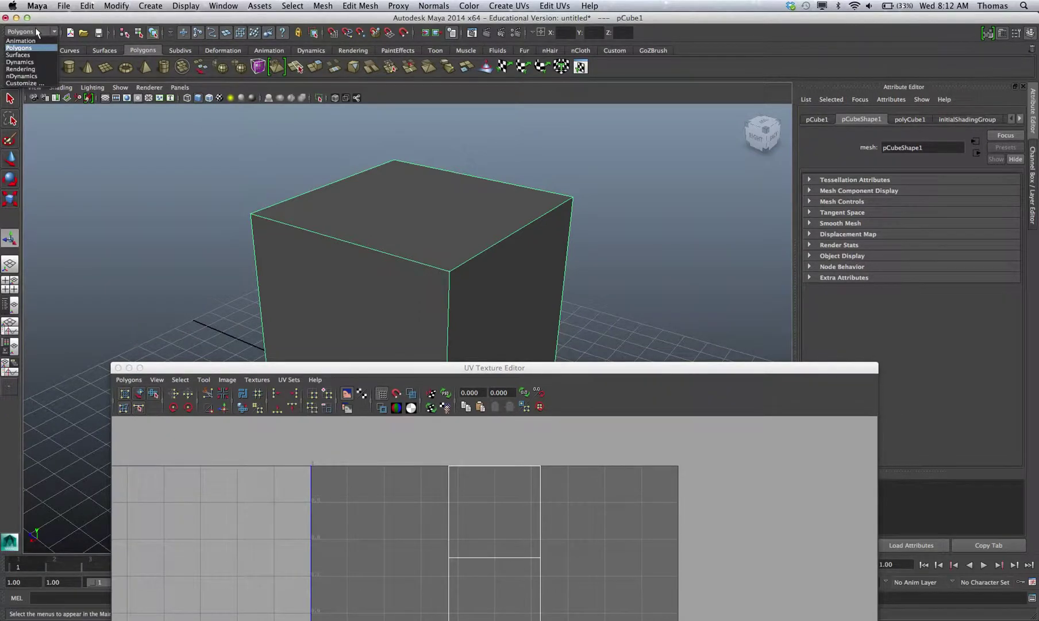
pyautogui.click(21, 69)
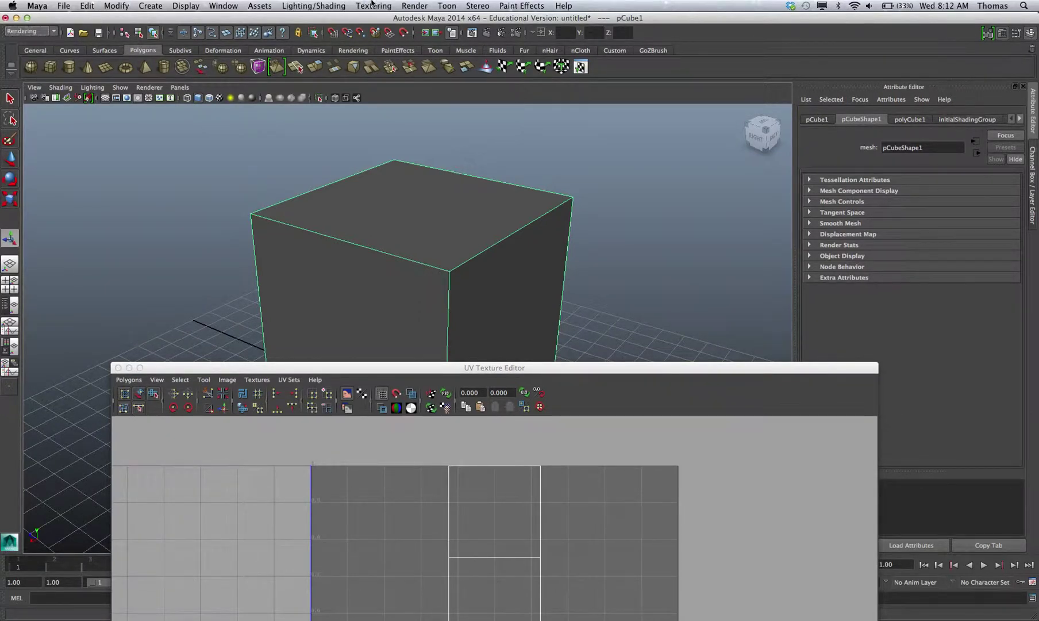
pyautogui.click(330, 8)
pyautogui.moveTo(341, 53)
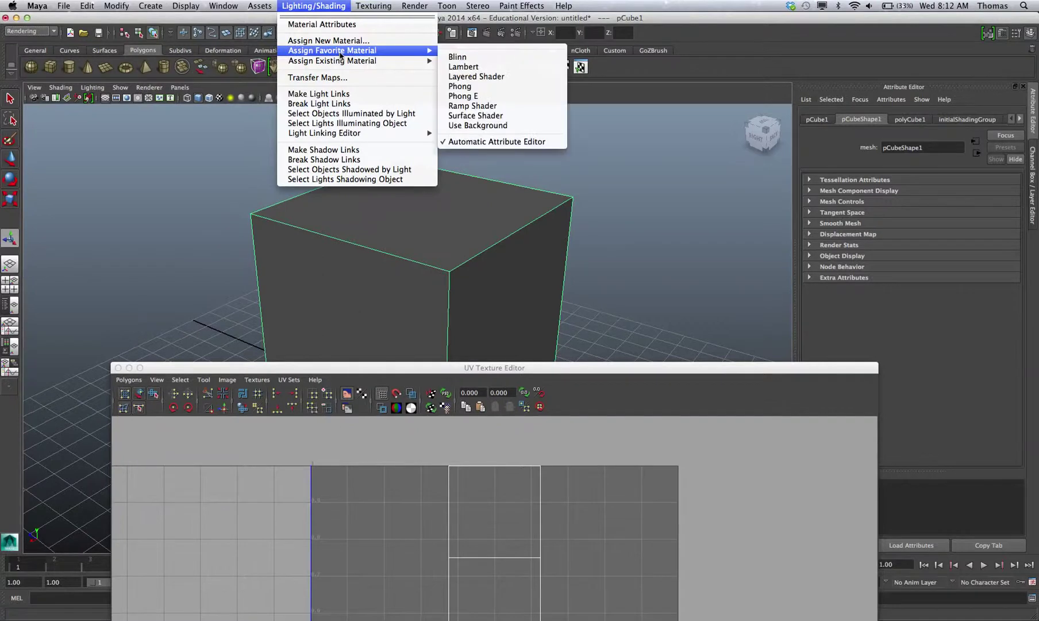
pyautogui.click(480, 67)
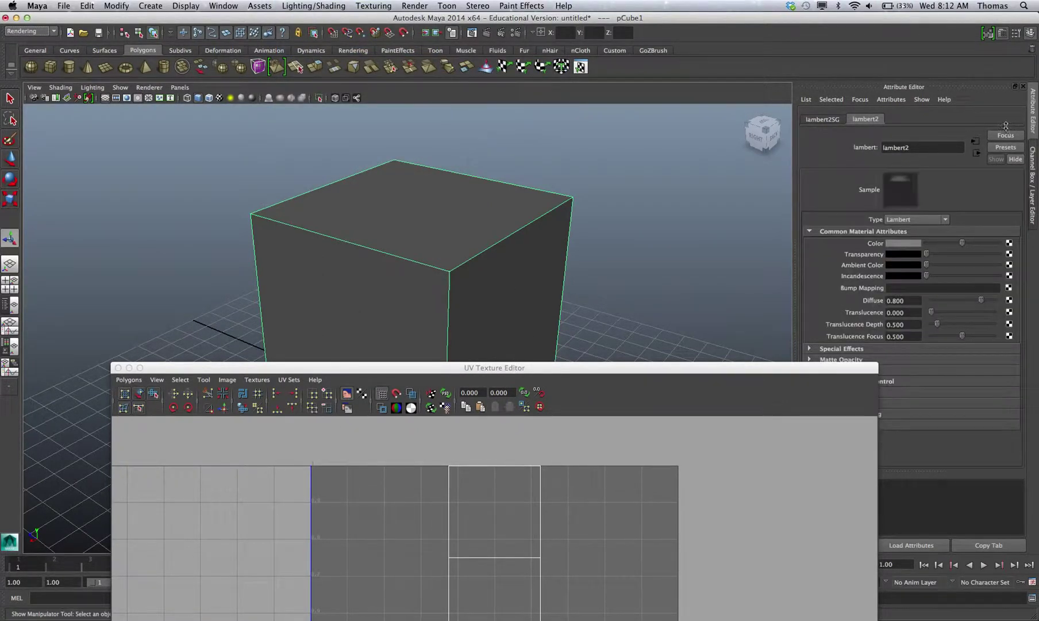
# Step: Map the Lambert material's color with a File texture that loads cube1.jpg from the Metaio folder on the Desktop
pyautogui.click(1009, 243)
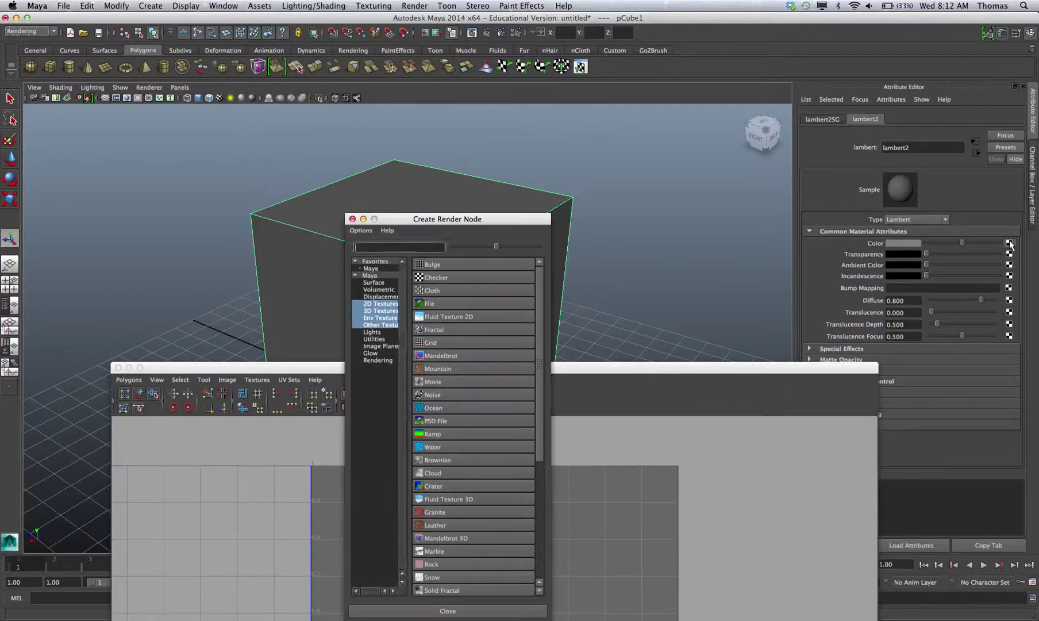
pyautogui.click(464, 304)
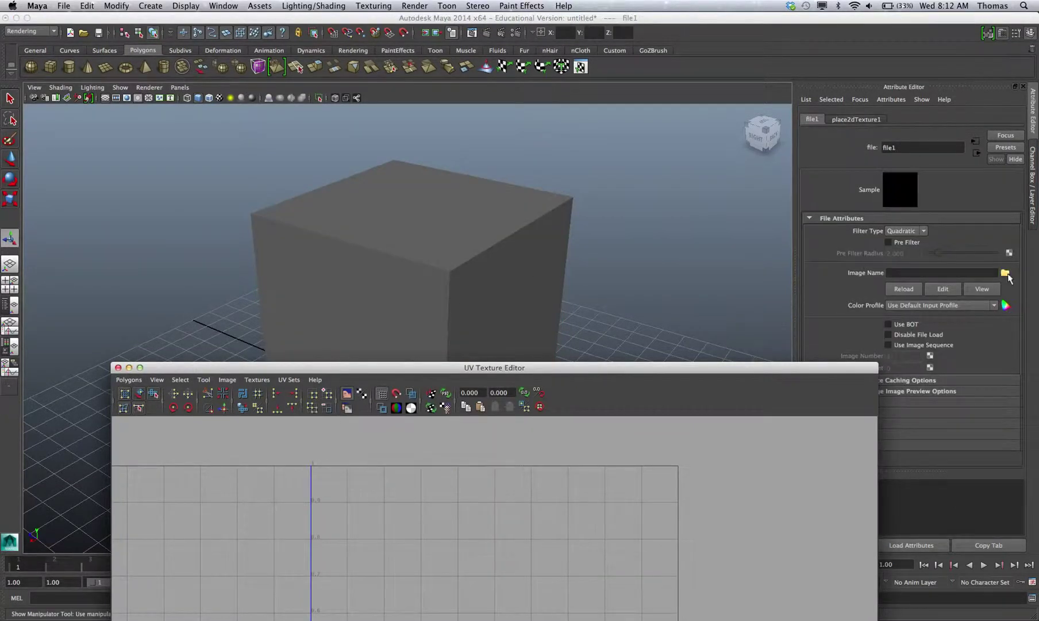
pyautogui.click(1005, 273)
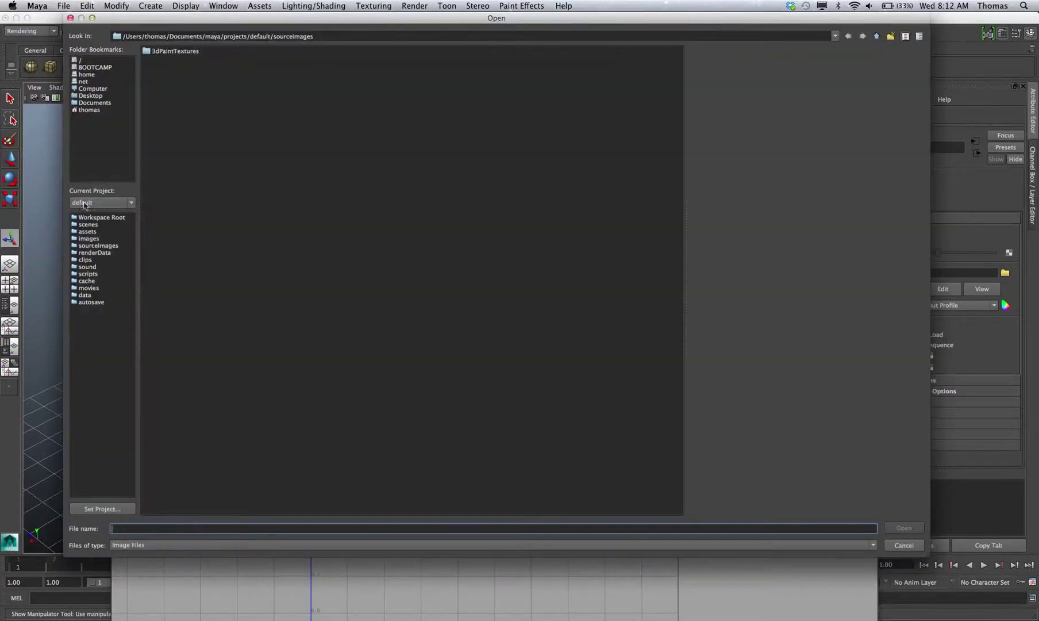
pyautogui.click(89, 95)
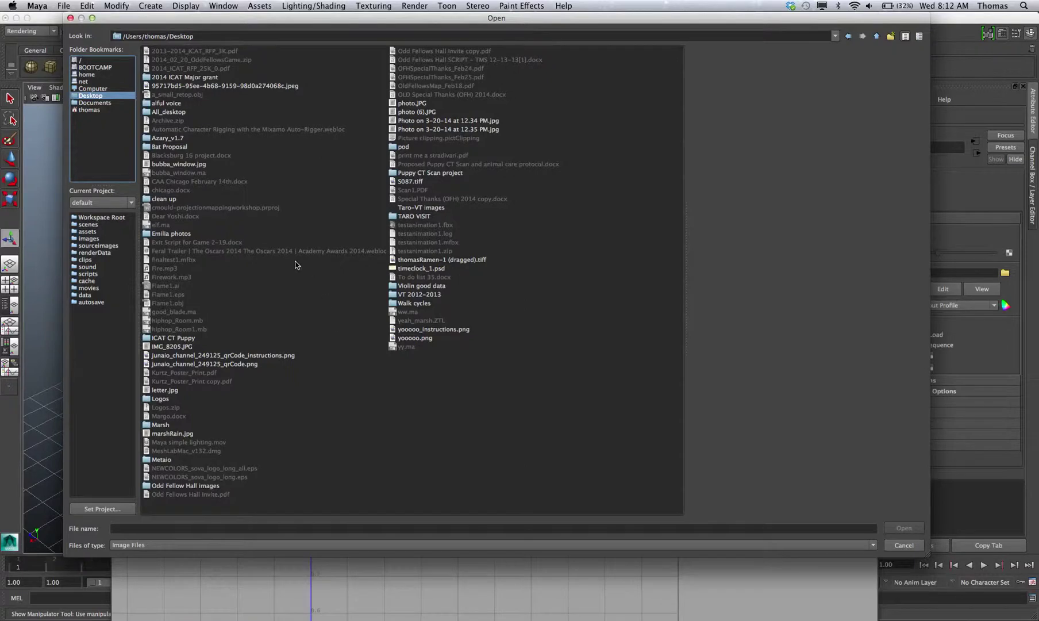
pyautogui.click(269, 266)
pyautogui.click(160, 426)
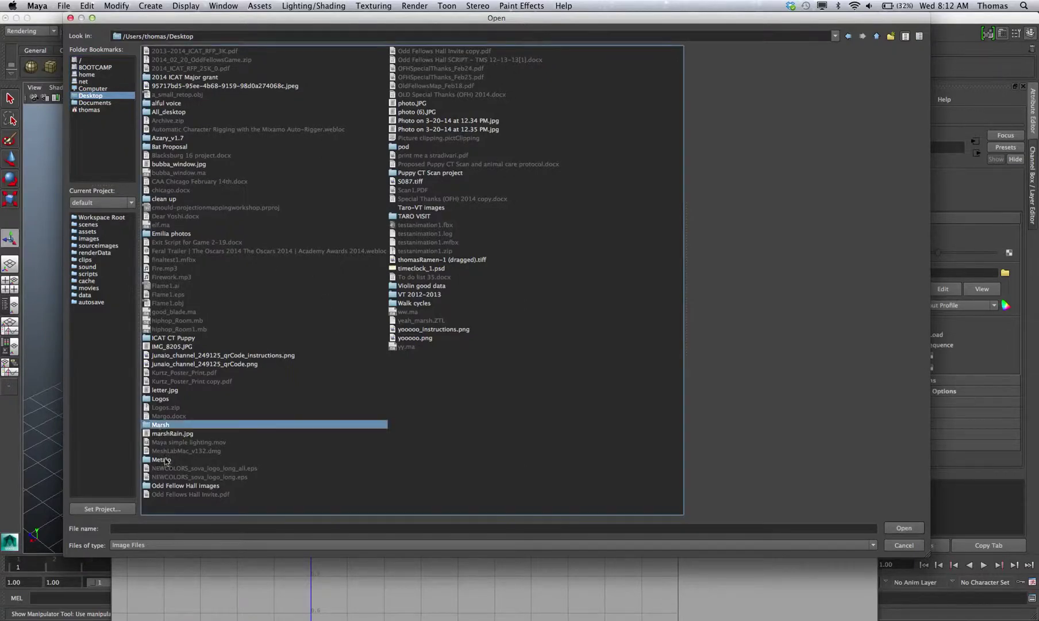
pyautogui.doubleClick(161, 460)
pyautogui.click(163, 52)
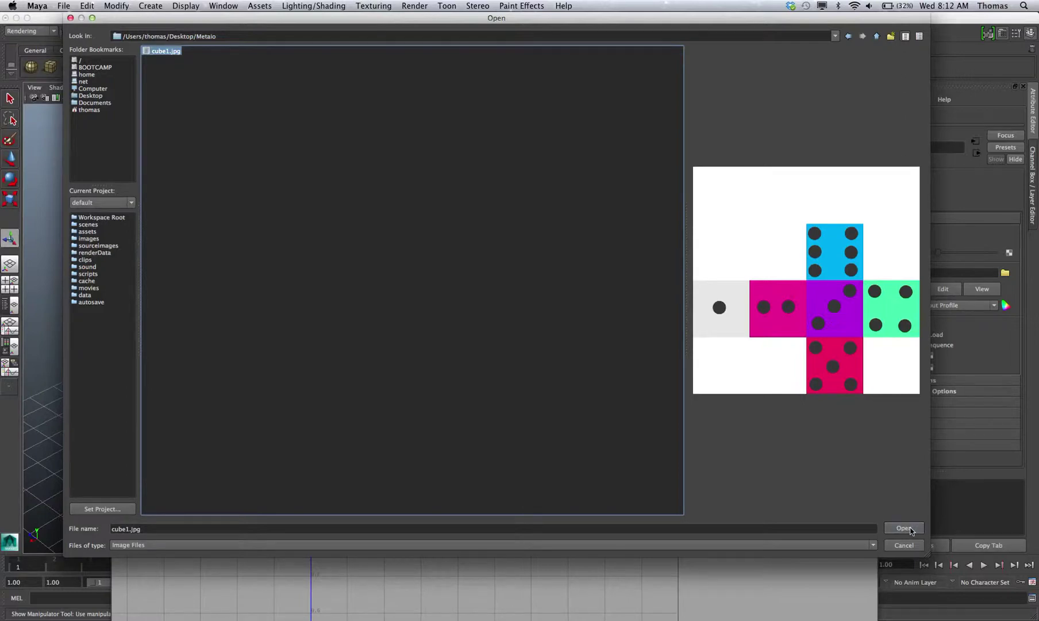
pyautogui.click(911, 529)
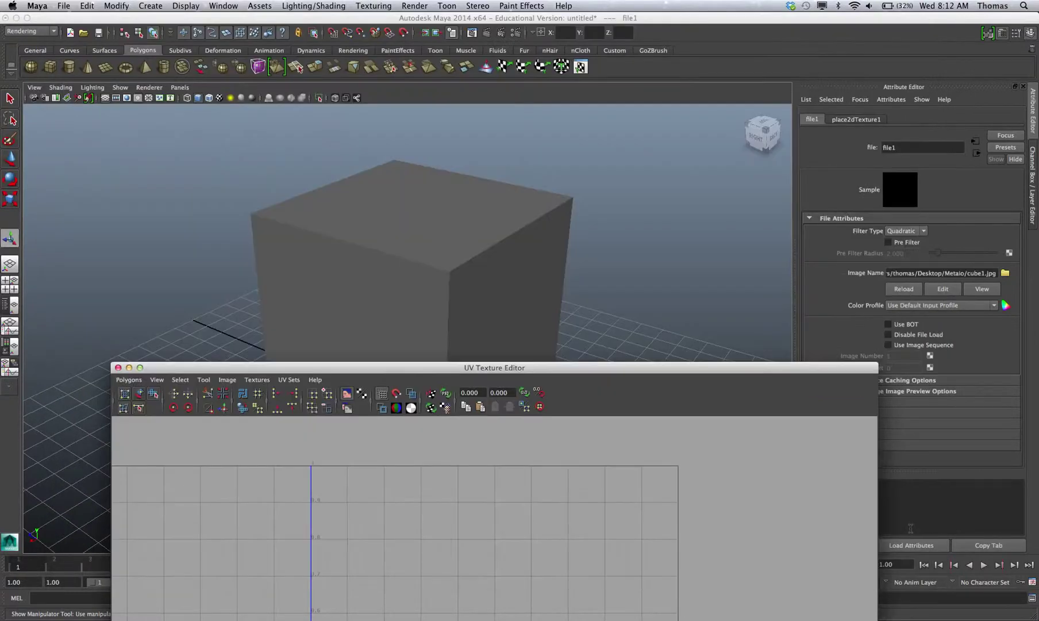
# Step: Select all of the cube's UVs in the UV Texture Editor and move them clear of the dice image, to its right
pyautogui.click(480, 296)
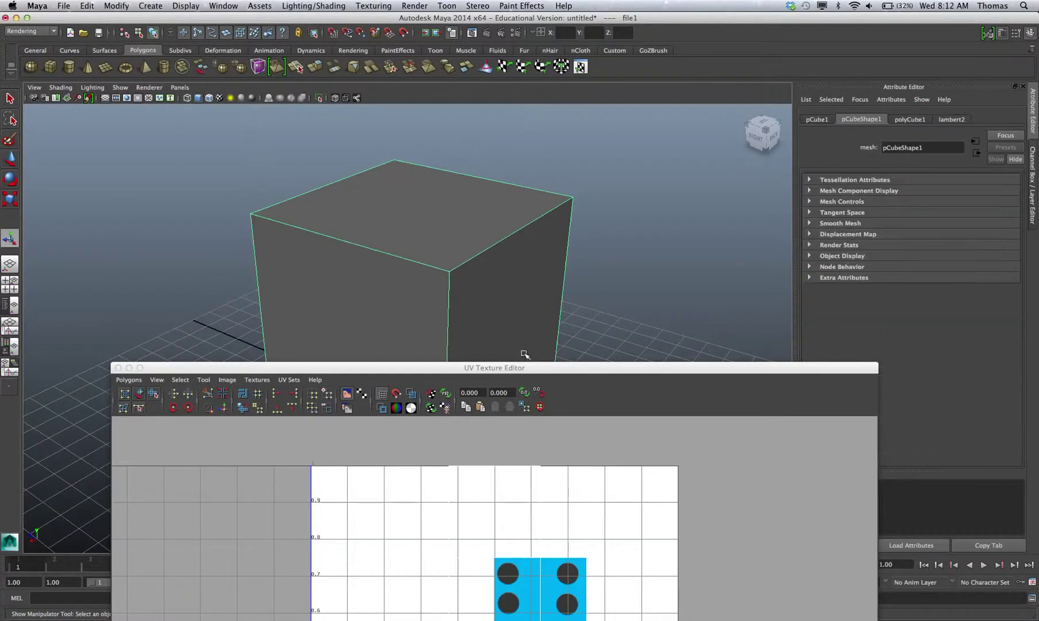
pyautogui.moveTo(542, 372); pyautogui.dragTo(550, 63)
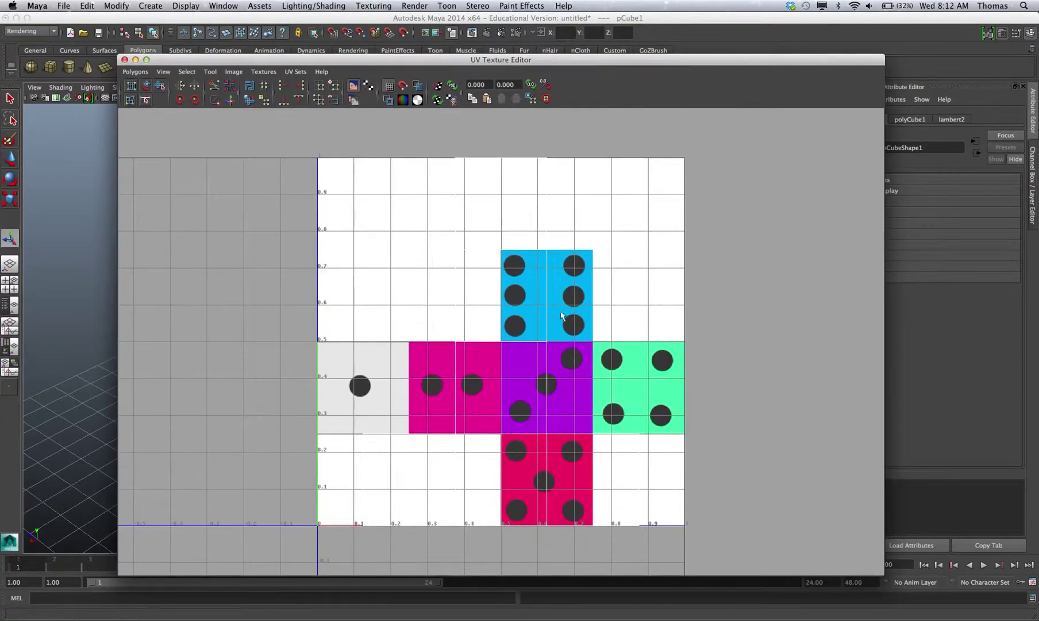
pyautogui.moveTo(546, 324); pyautogui.dragTo(561, 323, button='right')
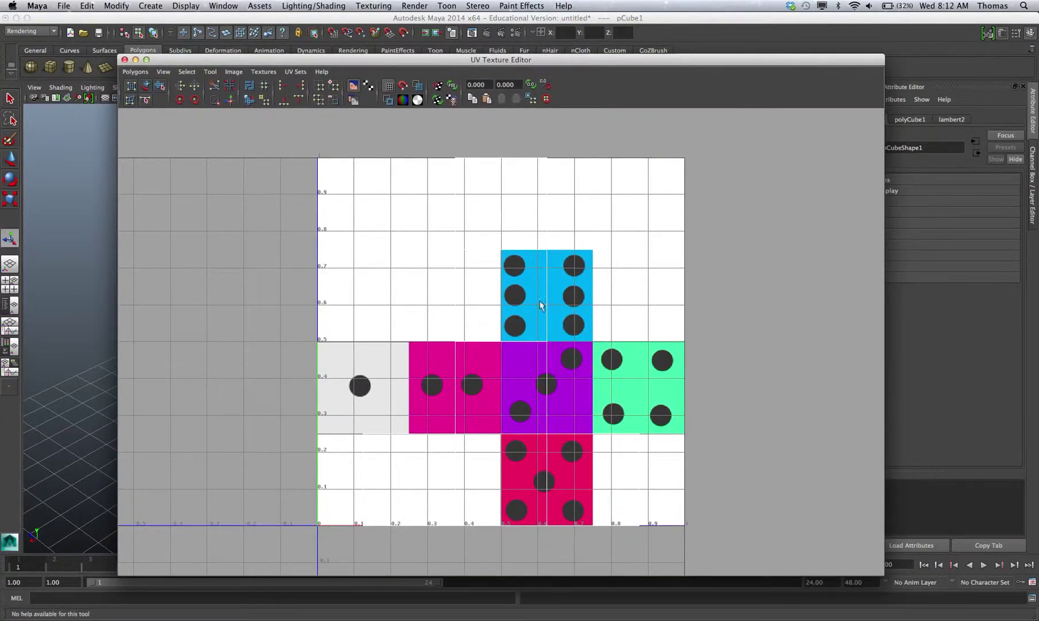
pyautogui.moveTo(255, 152); pyautogui.dragTo(771, 571)
pyautogui.press('w')
pyautogui.moveTo(503, 341); pyautogui.dragTo(776, 333)
pyautogui.keyDown('alt'); pyautogui.moveTo(715, 412); pyautogui.dragTo(413, 396, button='right'); pyautogui.keyUp('alt')
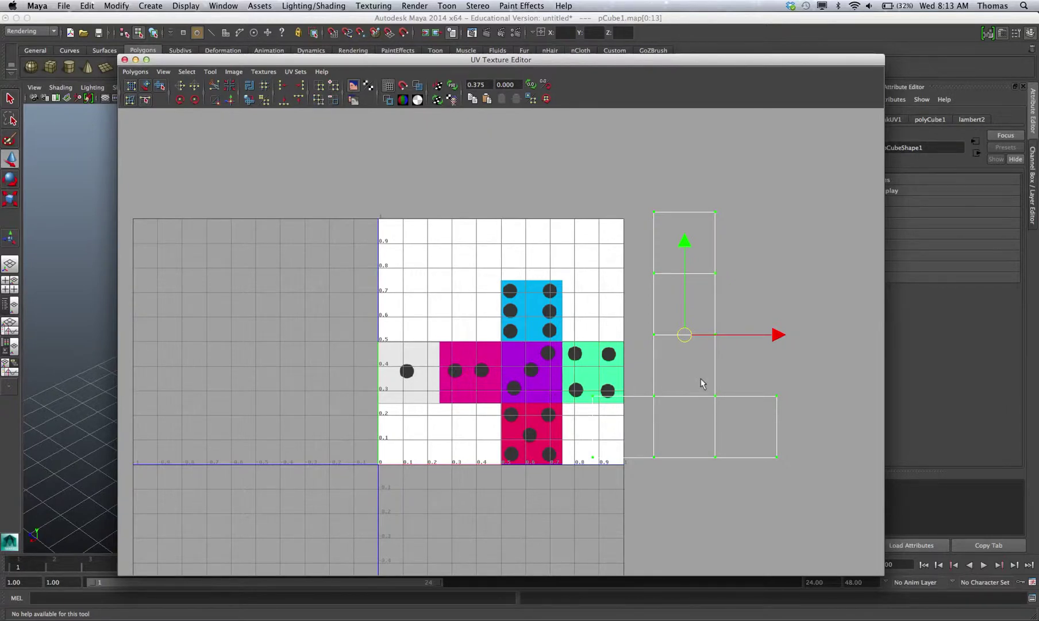
pyautogui.moveTo(683, 335); pyautogui.dragTo(751, 325)
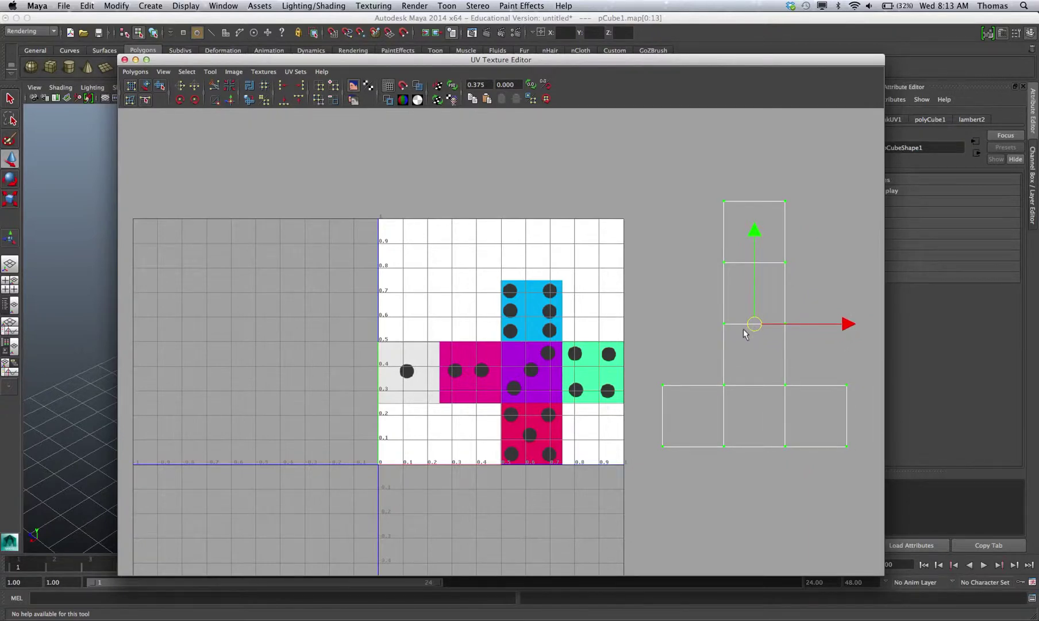
# Step: Rotate the UV layout 90 degrees counterclockwise and move it so its cross end covers the blue, purple and red dice squares
pyautogui.press('e')
pyautogui.moveTo(702, 254); pyautogui.dragTo(700, 362)
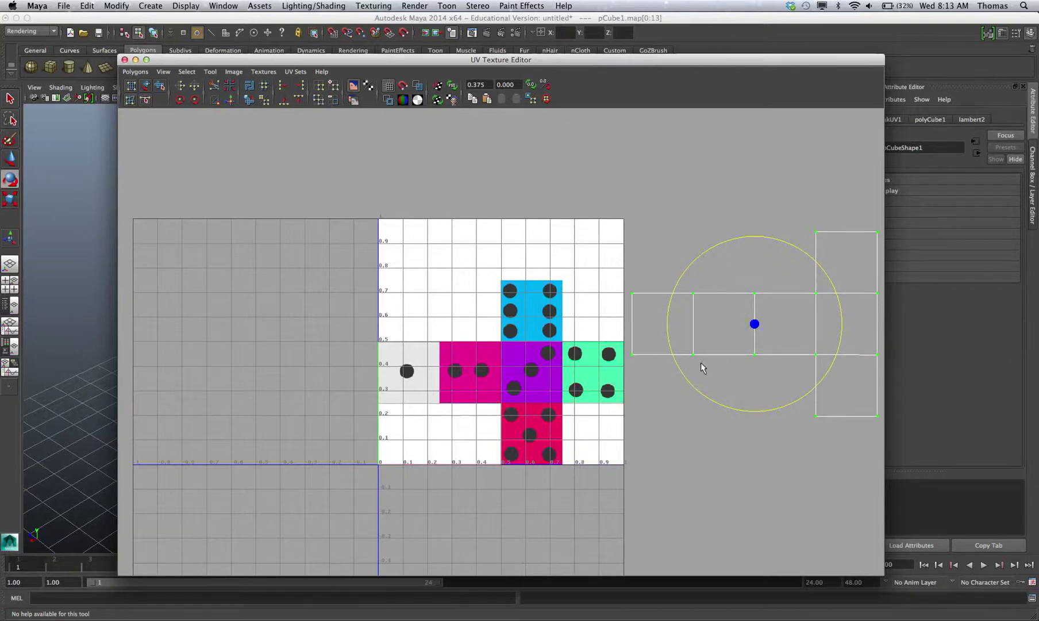
pyautogui.press('w')
pyautogui.moveTo(752, 324); pyautogui.dragTo(436, 369)
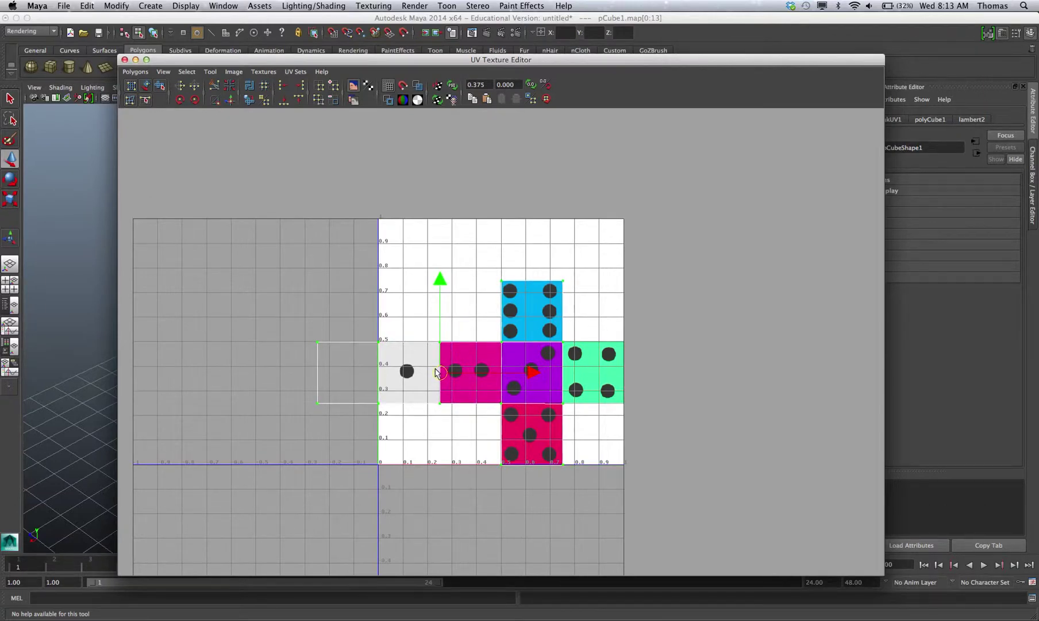
# Step: Select the face whose UVs lie outside the dice image and show the cube in the top view
pyautogui.moveTo(373, 339); pyautogui.dragTo(381, 359, button='right')
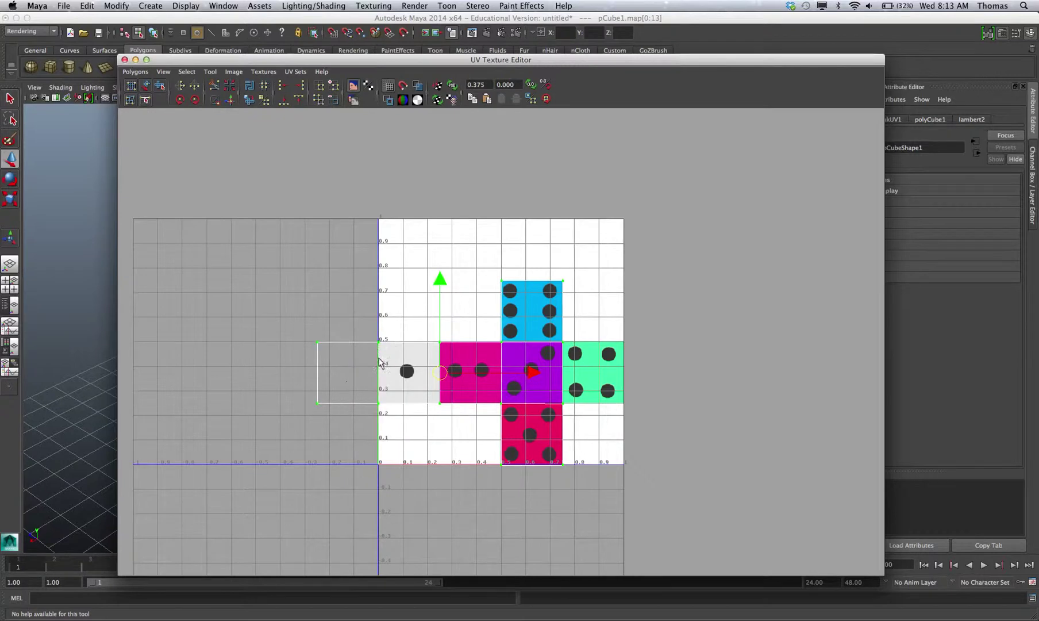
pyautogui.click(371, 443)
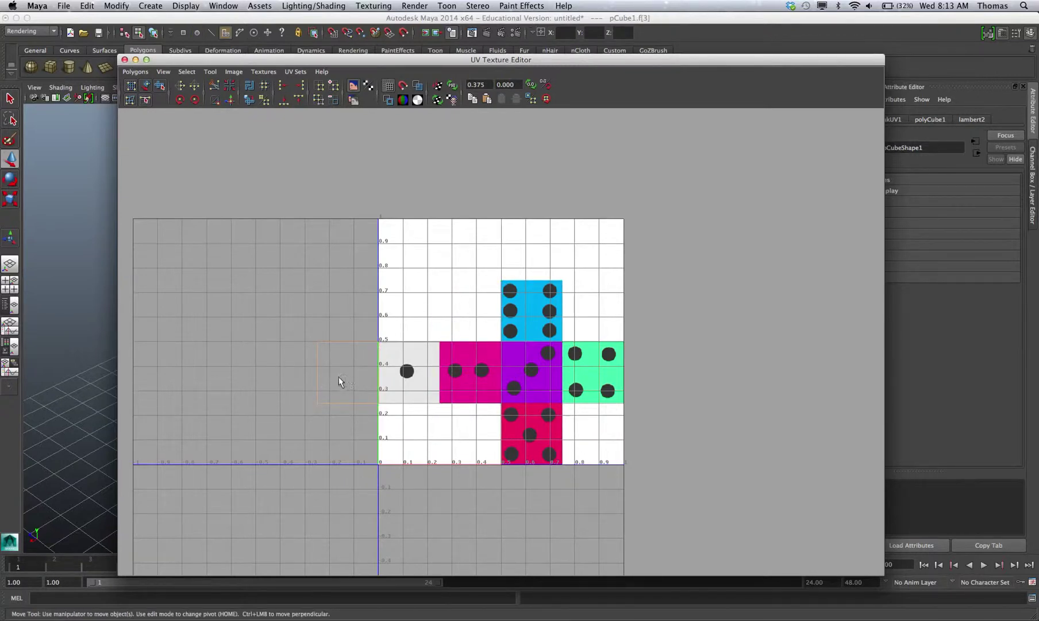
pyautogui.moveTo(242, 59); pyautogui.dragTo(899, 172)
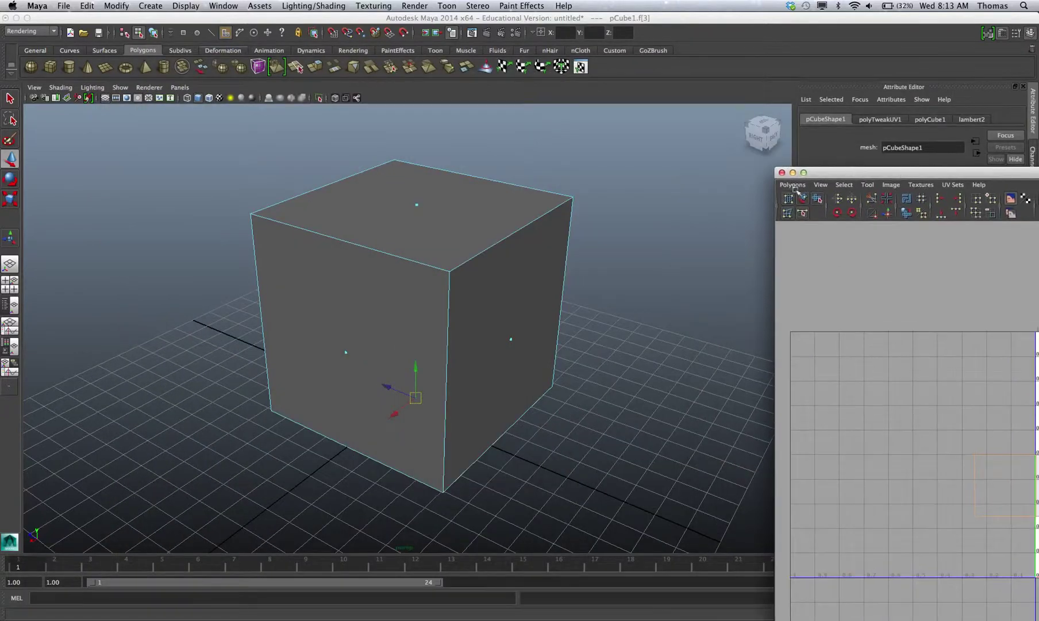
pyautogui.keyDown('alt'); pyautogui.moveTo(492, 383); pyautogui.dragTo(488, 300); pyautogui.keyUp('alt')
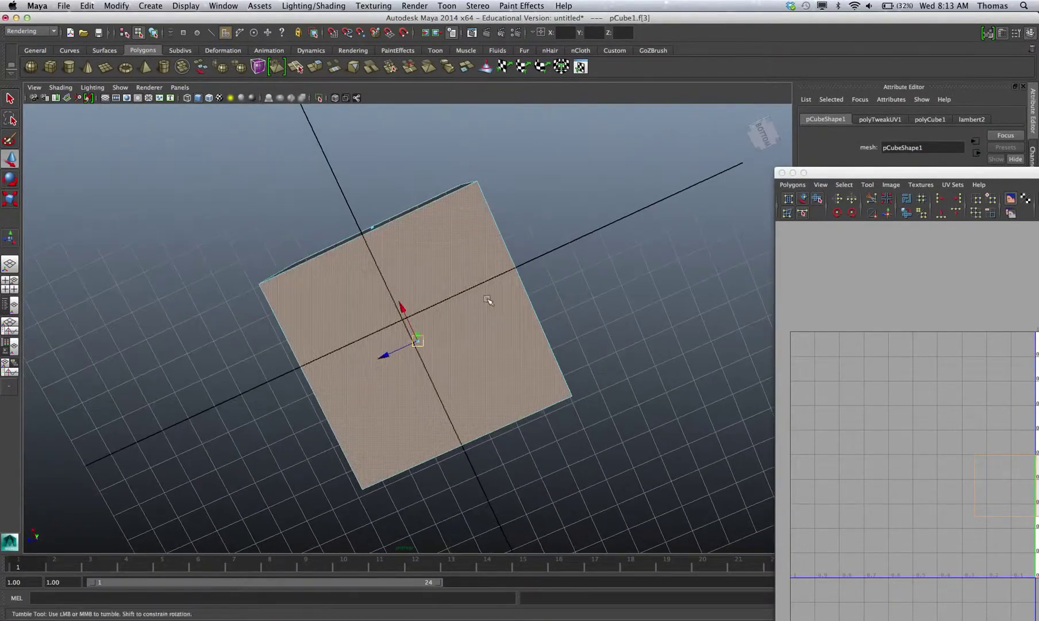
pyautogui.press('space')
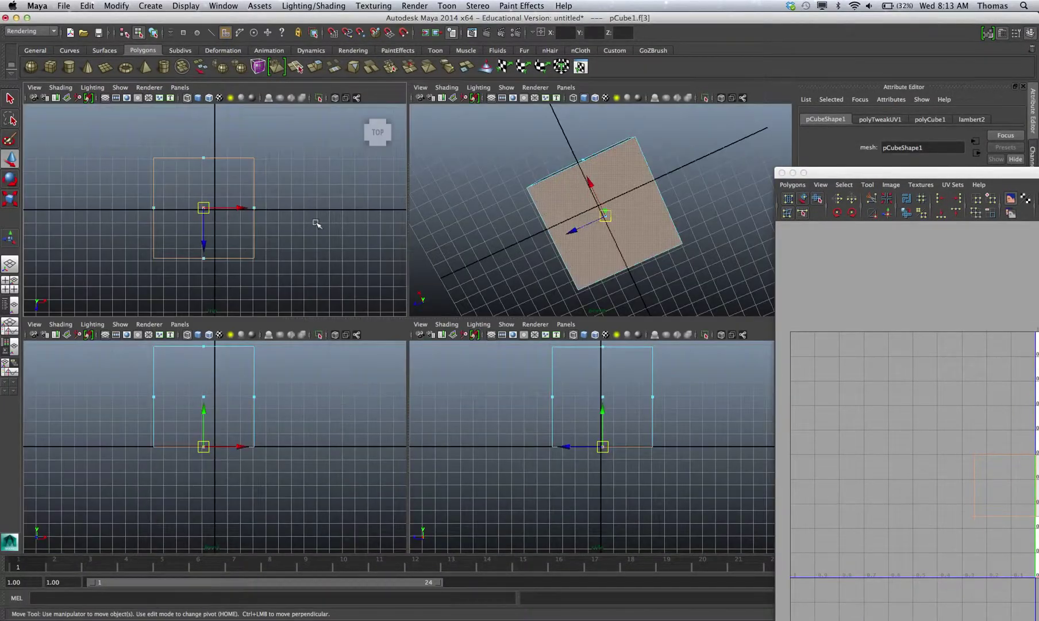
pyautogui.press('space')
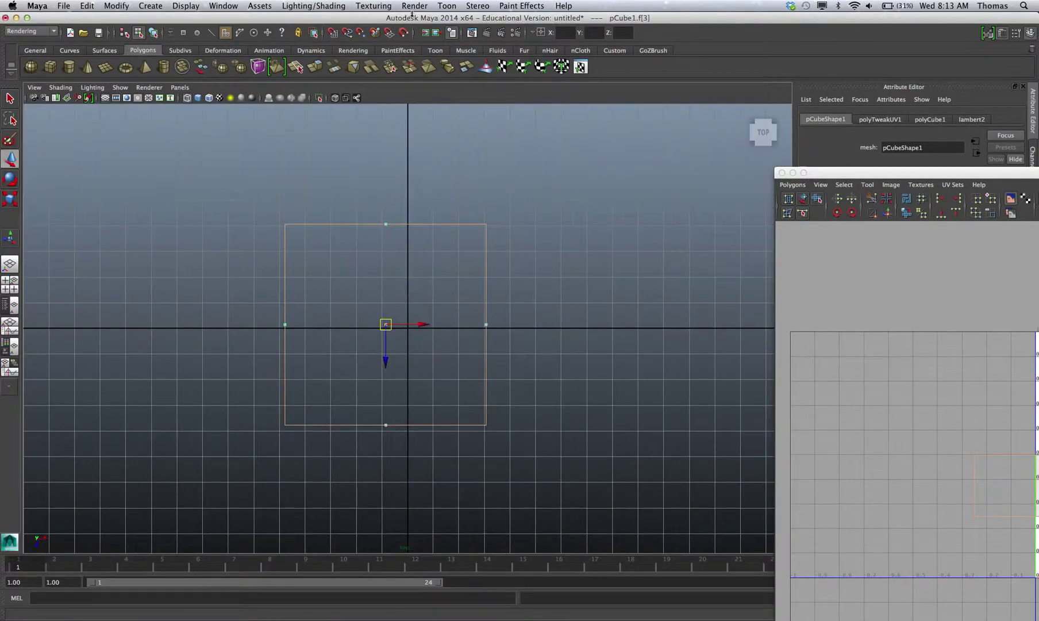
# Step: Apply Planar Mapping to the selected face using the Polygons menu set
pyautogui.click(32, 31)
pyautogui.click(35, 51)
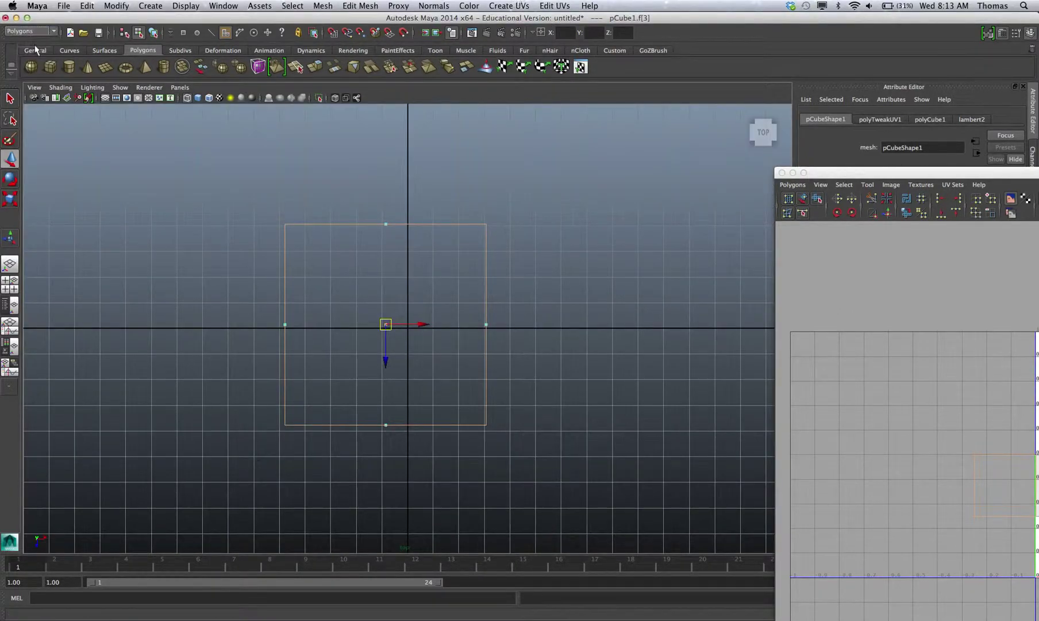
pyautogui.click(503, 8)
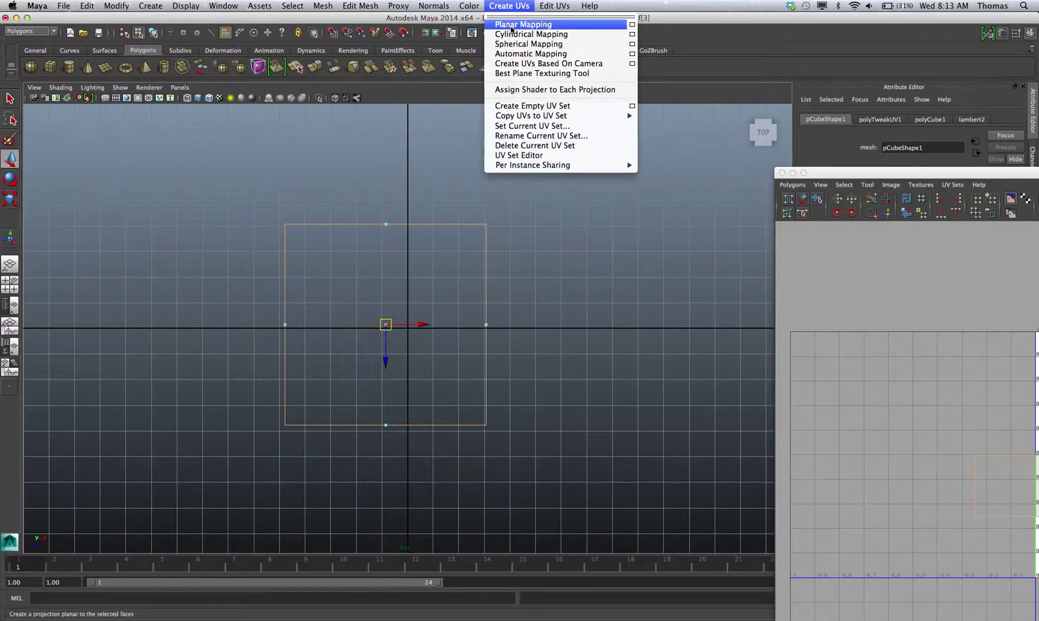
pyautogui.click(520, 25)
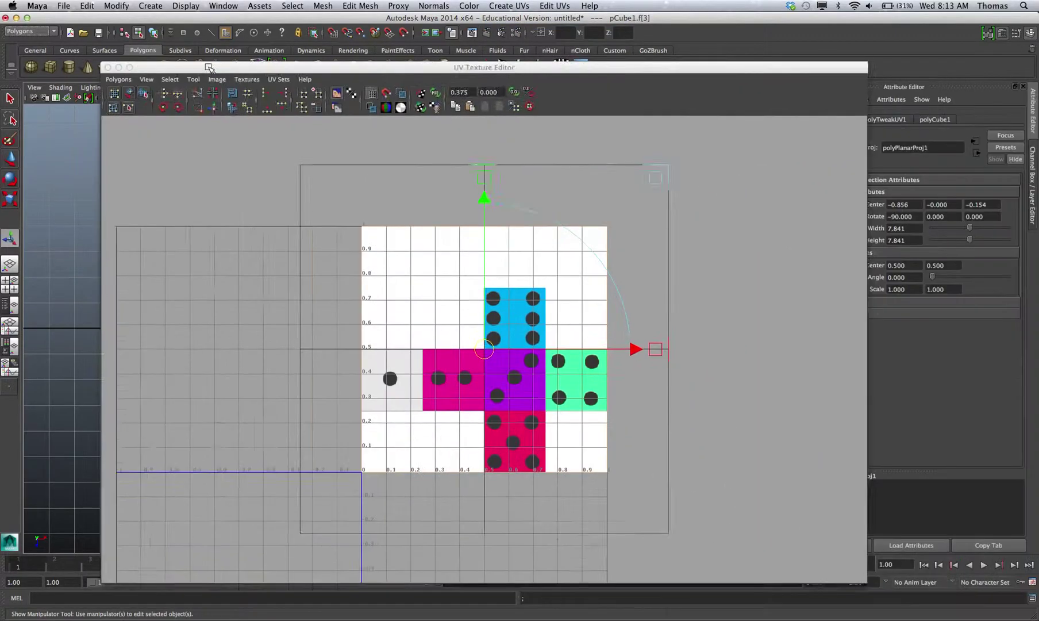
# Step: Move the face's planar projection to the right of the dice image and scale it uniformly to about 0.266
pyautogui.moveTo(432, 355); pyautogui.dragTo(701, 347)
pyautogui.scroll(-1, 573, 347)
pyautogui.keyDown('alt'); pyautogui.moveTo(573, 347); pyautogui.dragTo(343, 306, button='right'); pyautogui.keyUp('alt')
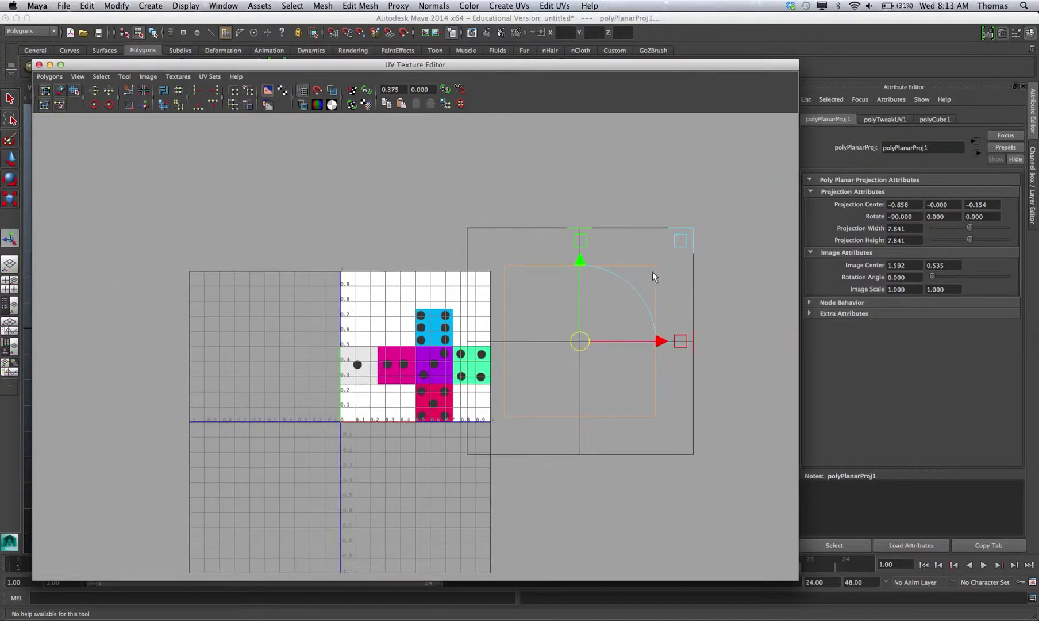
pyautogui.moveTo(680, 242); pyautogui.dragTo(597, 326)
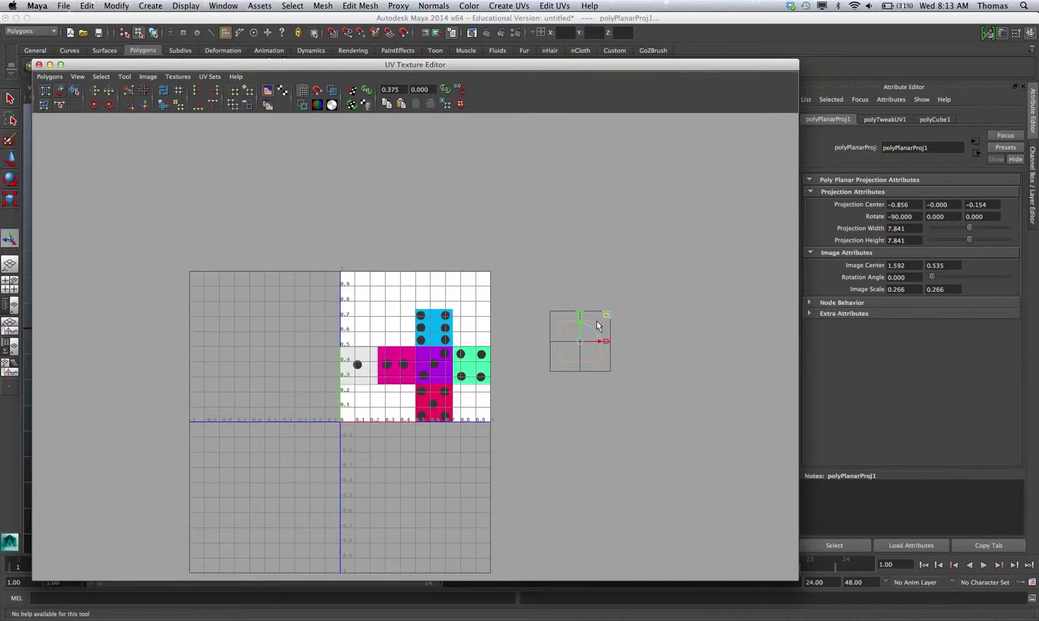
# Step: Select the projected face's four UVs and move them to the right edge of the green four-dot square
pyautogui.rightClick(573, 318)
pyautogui.moveTo(573, 318); pyautogui.dragTo(597, 298, button='right')
pyautogui.moveTo(578, 349); pyautogui.dragTo(650, 399)
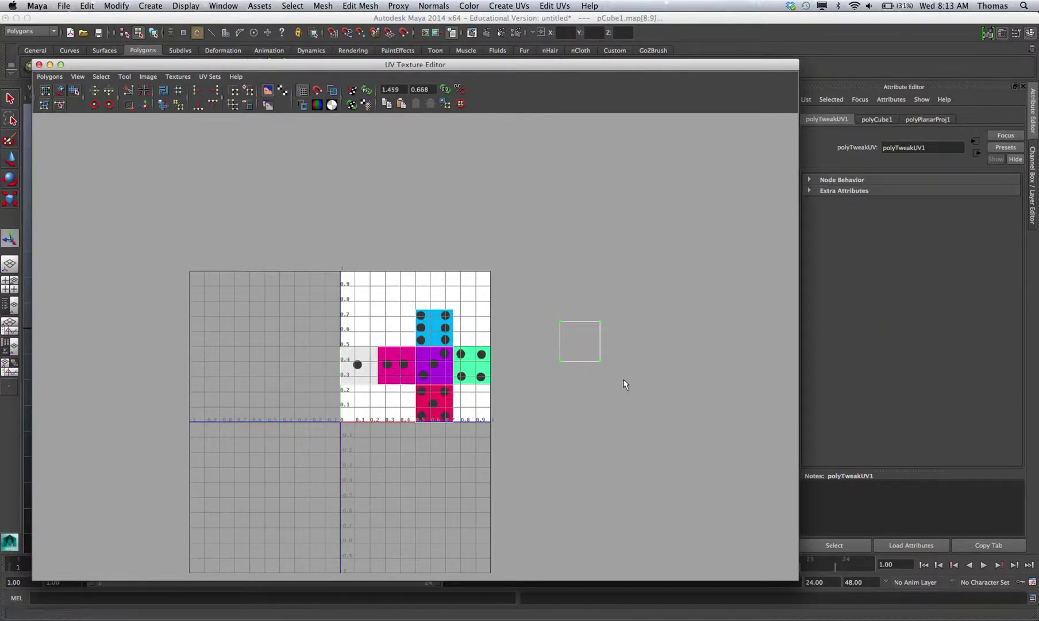
pyautogui.press('w')
pyautogui.moveTo(584, 343); pyautogui.dragTo(495, 369)
# Step: Move and scale the face's UVs to fit exactly over the green four-dot square
pyautogui.keyDown('alt'); pyautogui.moveTo(447, 360); pyautogui.dragTo(704, 393, button='right'); pyautogui.keyUp('alt')
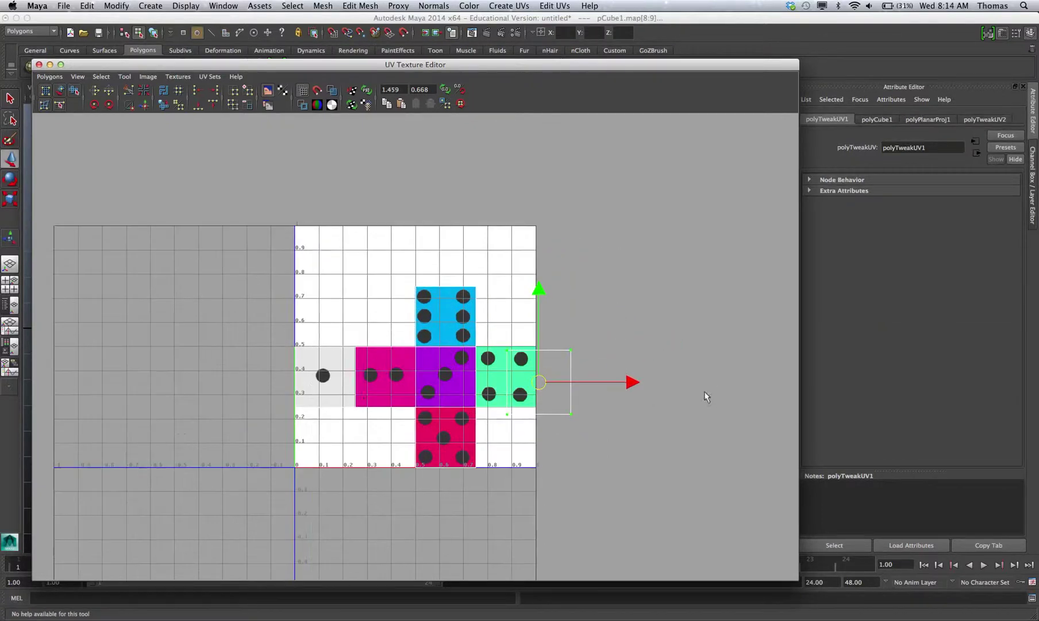
pyautogui.keyDown('alt'); pyautogui.moveTo(388, 380); pyautogui.dragTo(682, 419, button='right'); pyautogui.keyUp('alt')
pyautogui.keyDown('alt'); pyautogui.moveTo(682, 418); pyautogui.dragTo(493, 352, button='middle'); pyautogui.keyUp('alt')
pyautogui.keyDown('alt'); pyautogui.moveTo(492, 352); pyautogui.dragTo(503, 295, button='right'); pyautogui.keyUp('alt')
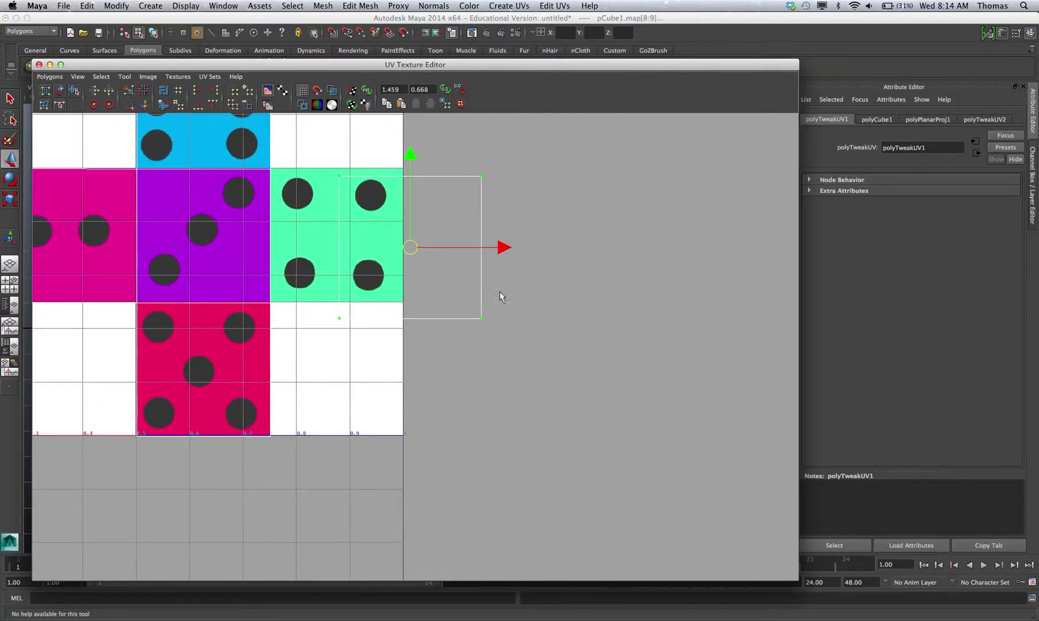
pyautogui.keyDown('alt'); pyautogui.moveTo(503, 295); pyautogui.dragTo(683, 405, button='middle'); pyautogui.keyUp('alt')
pyautogui.moveTo(621, 363); pyautogui.dragTo(549, 353)
pyautogui.press('r')
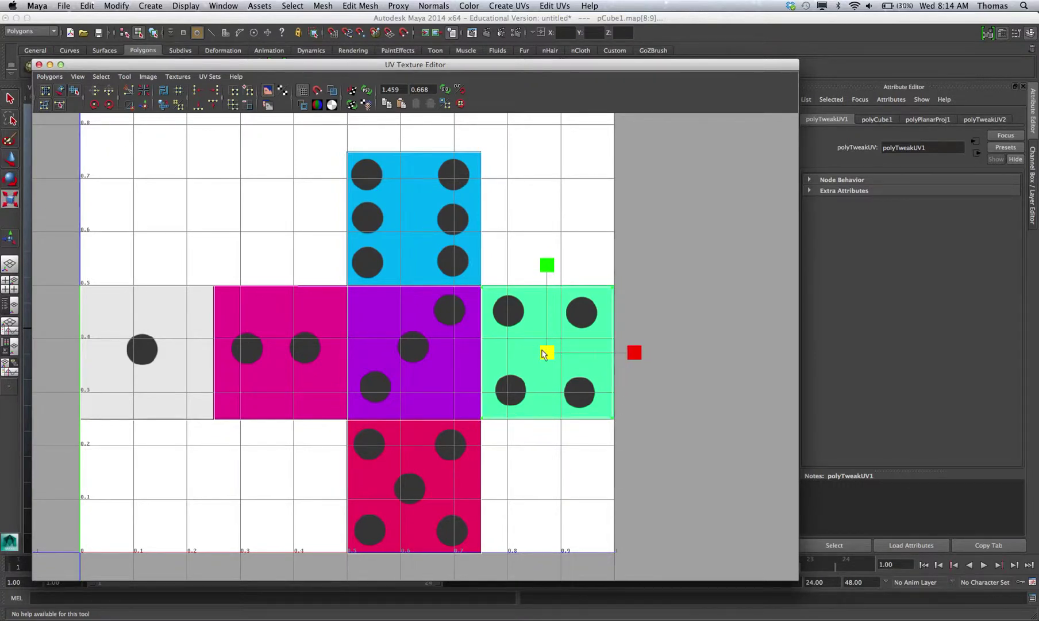
pyautogui.press('w')
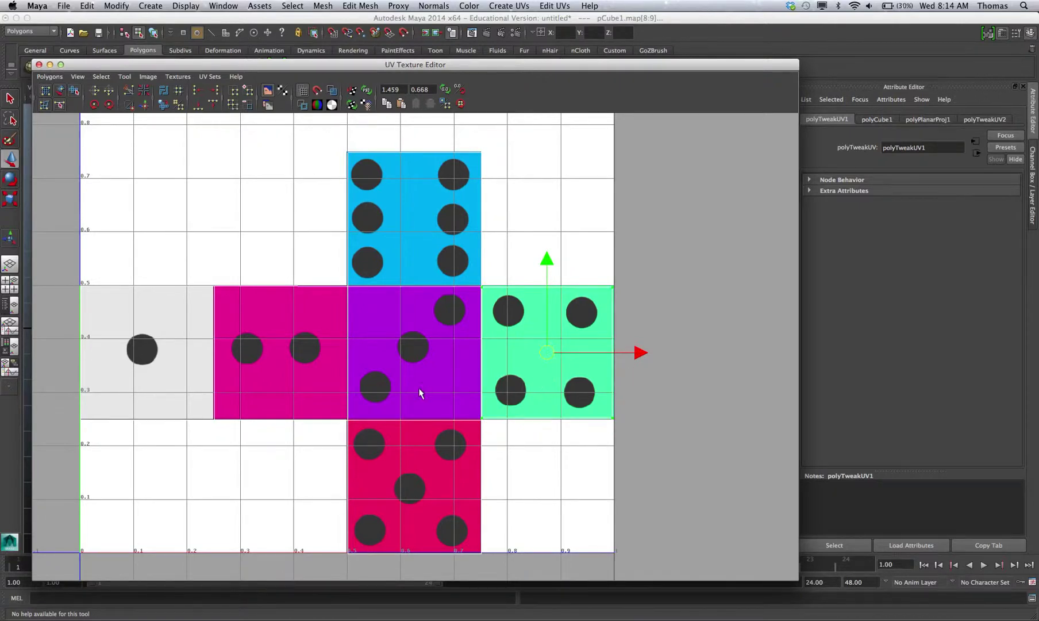
# Step: Nudge the corner UVs of the purple three-dot, pink two-dot and white one-dot squares onto the matching corners in the dice image
pyautogui.moveTo(322, 416); pyautogui.dragTo(368, 434)
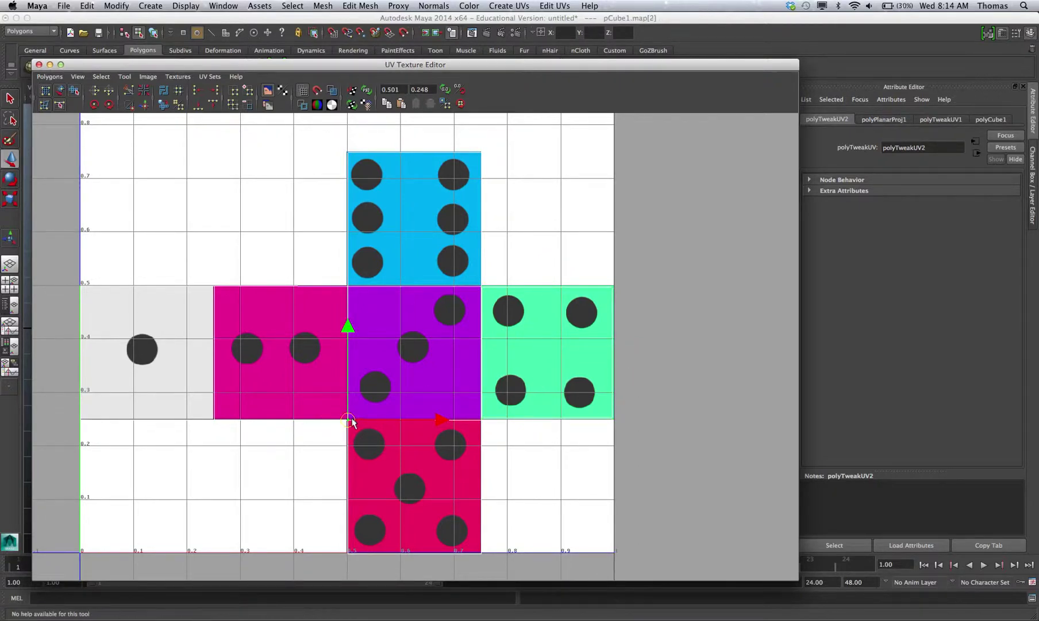
pyautogui.moveTo(352, 423); pyautogui.dragTo(348, 418, button='middle')
pyautogui.moveTo(329, 280); pyautogui.dragTo(355, 294)
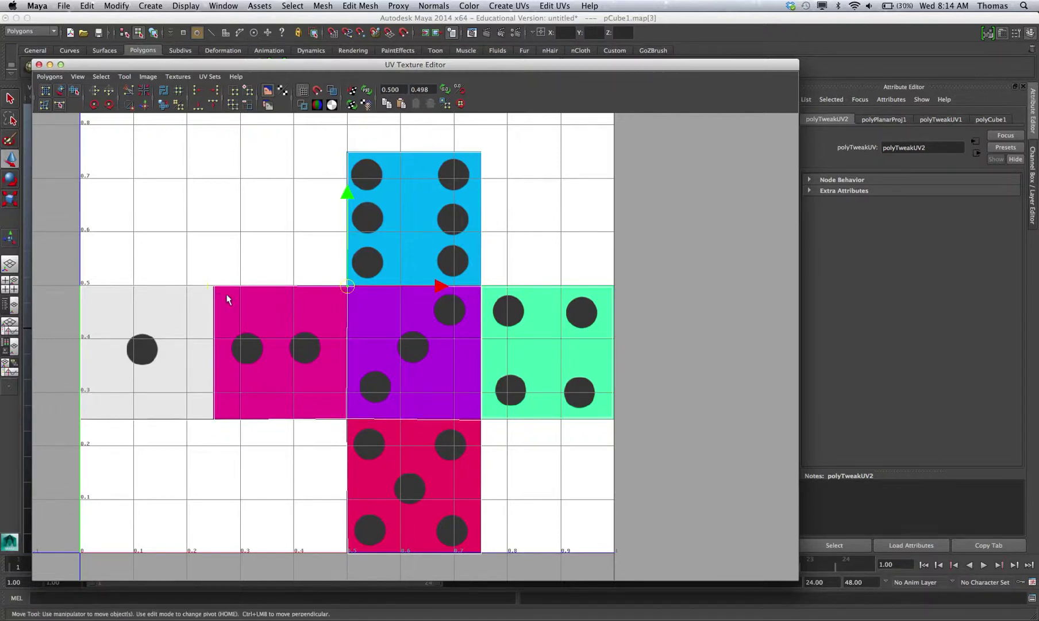
pyautogui.moveTo(204, 280); pyautogui.dragTo(218, 291)
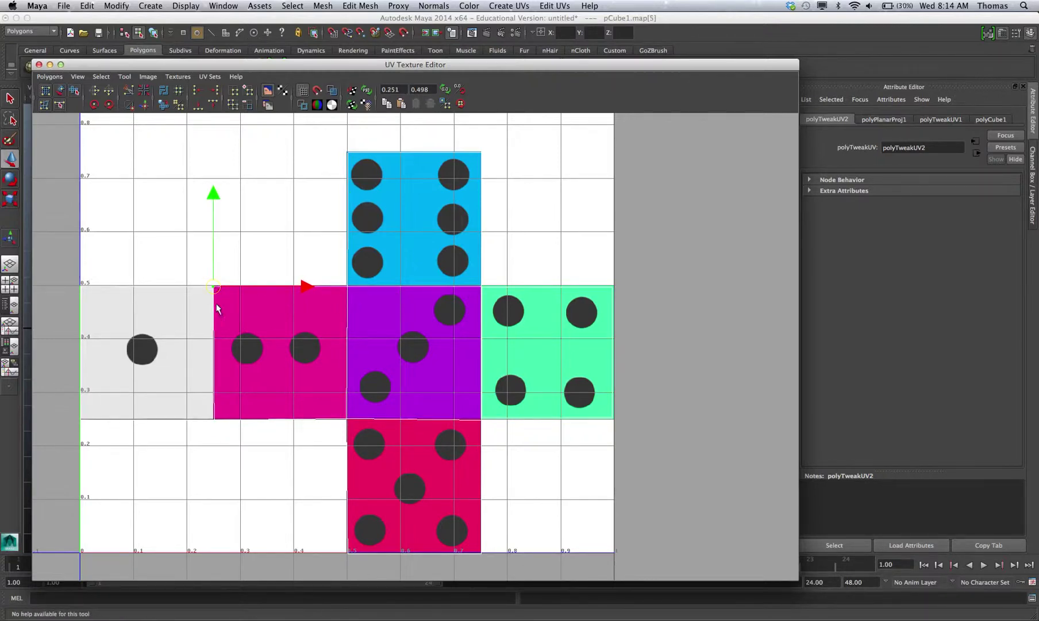
pyautogui.moveTo(206, 391); pyautogui.dragTo(236, 442)
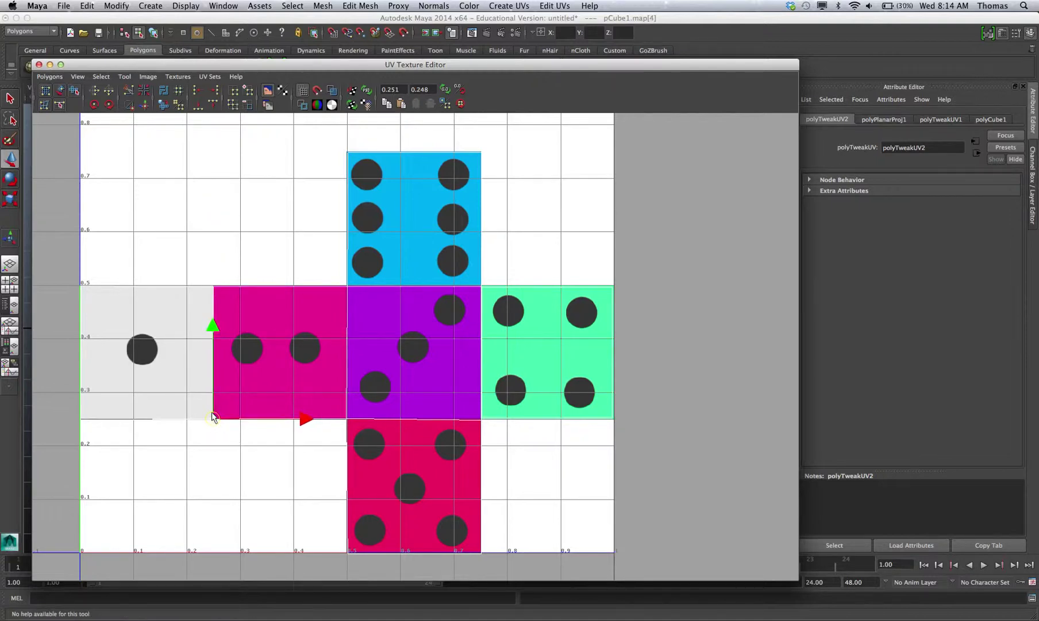
pyautogui.moveTo(50, 271); pyautogui.dragTo(80, 289)
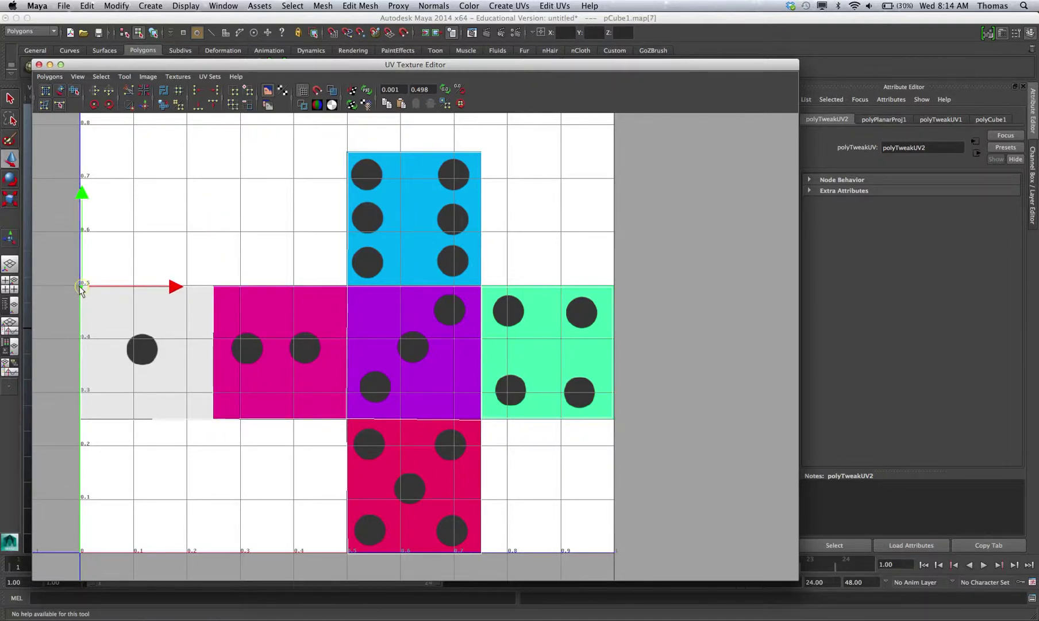
pyautogui.moveTo(58, 414); pyautogui.dragTo(84, 420)
pyautogui.click(349, 419)
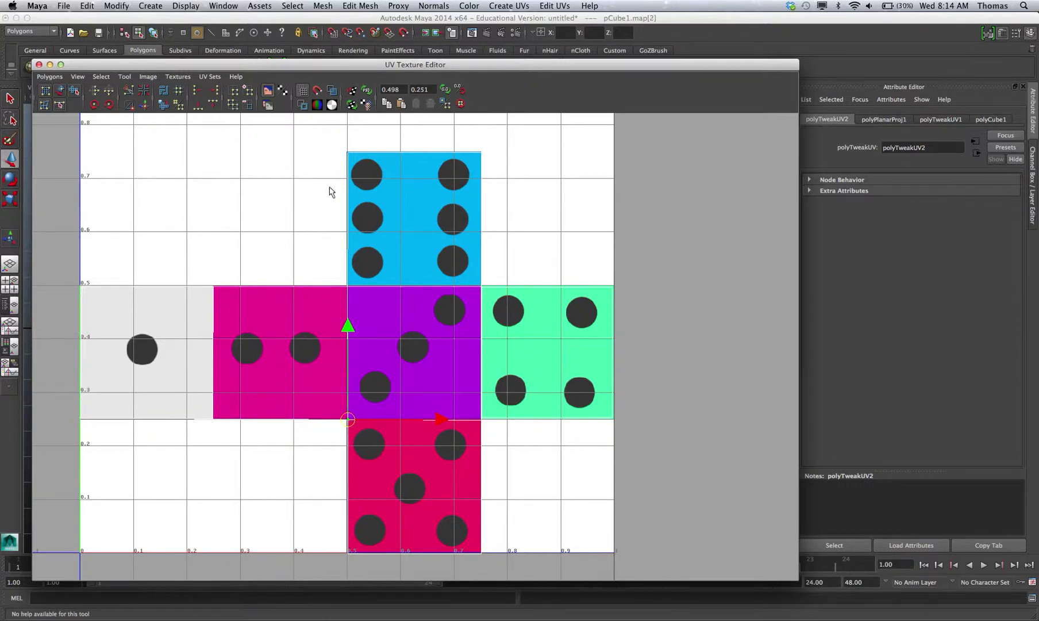
# Step: Align the blue six-dot square's corner UVs and the red five-dot square's bottom-edge UVs with the dice image
pyautogui.moveTo(339, 148); pyautogui.dragTo(360, 160)
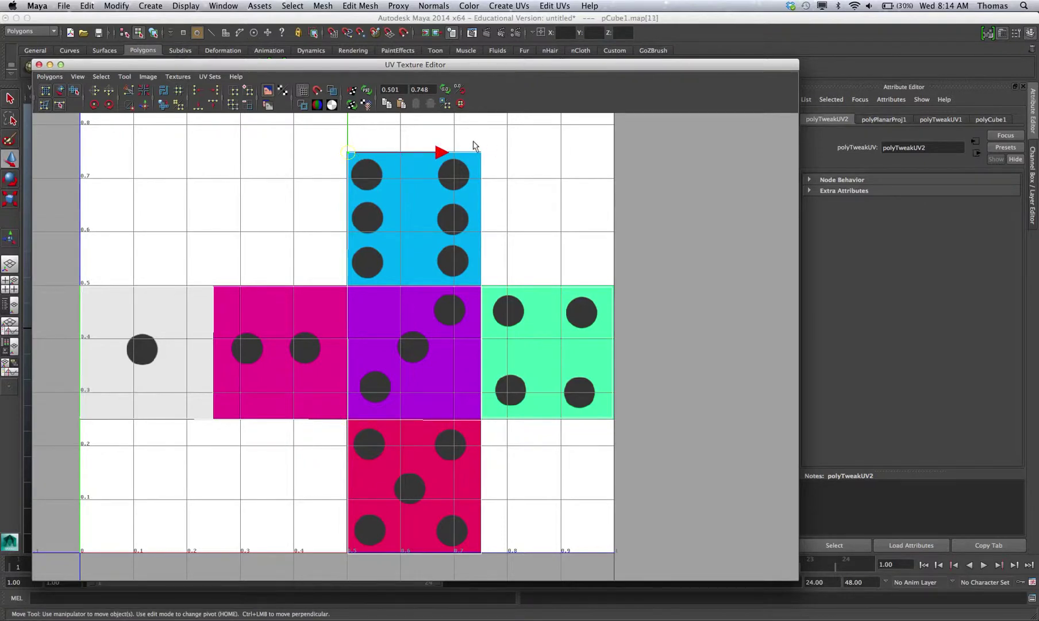
pyautogui.moveTo(474, 141); pyautogui.dragTo(493, 166)
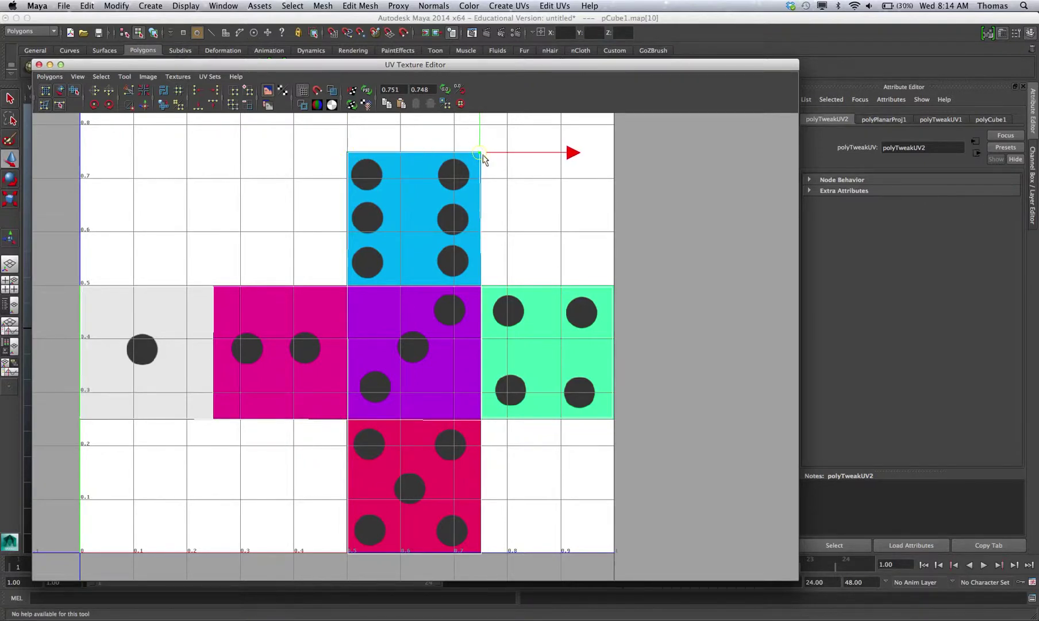
pyautogui.moveTo(465, 279); pyautogui.dragTo(490, 298)
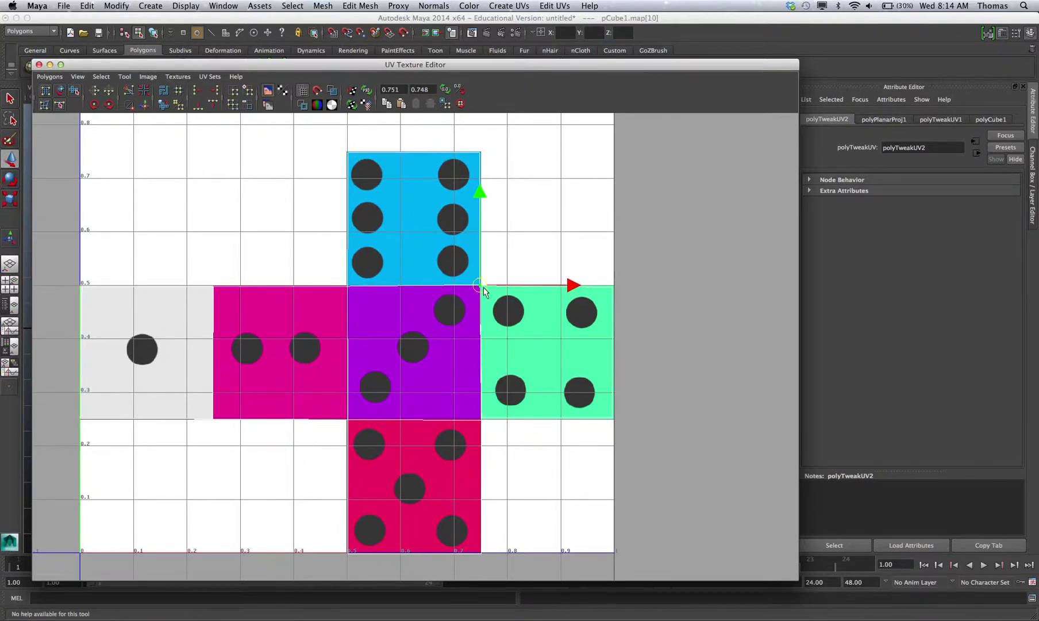
pyautogui.moveTo(331, 538); pyautogui.dragTo(483, 565)
pyautogui.click(414, 459)
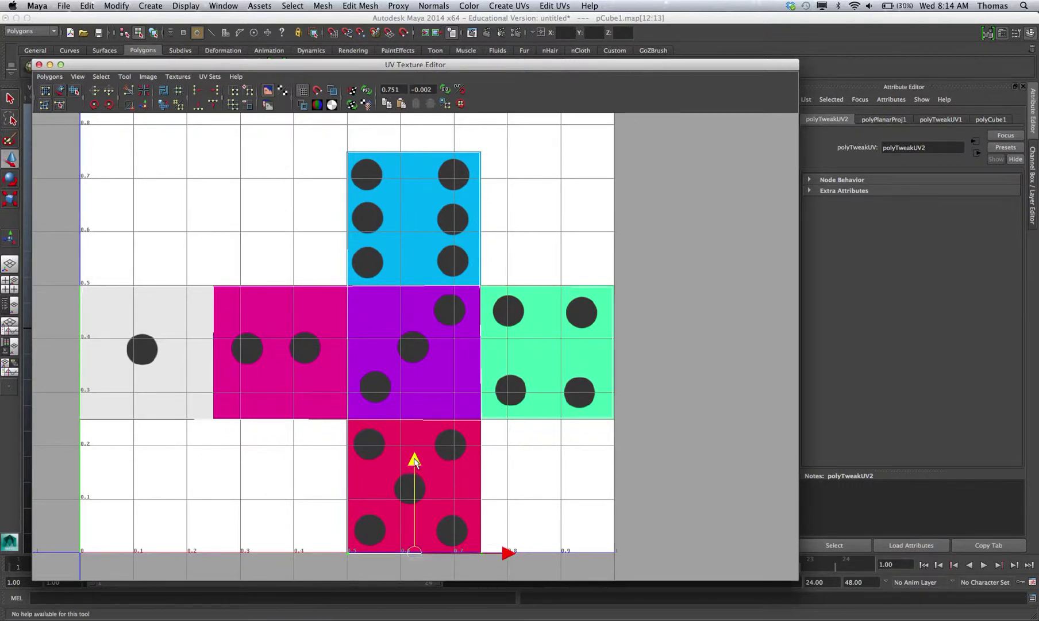
# Step: Move the UV Texture Editor out of the way and switch the viewport from the top view to the perspective view
pyautogui.moveTo(293, 67); pyautogui.dragTo(838, 250)
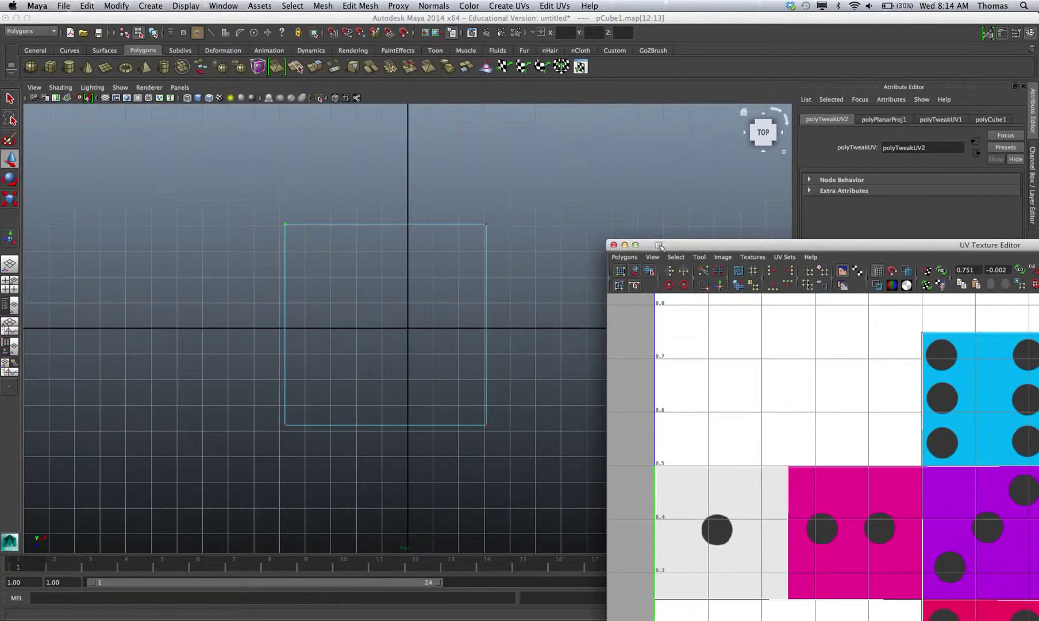
pyautogui.moveTo(662, 245); pyautogui.dragTo(948, 228)
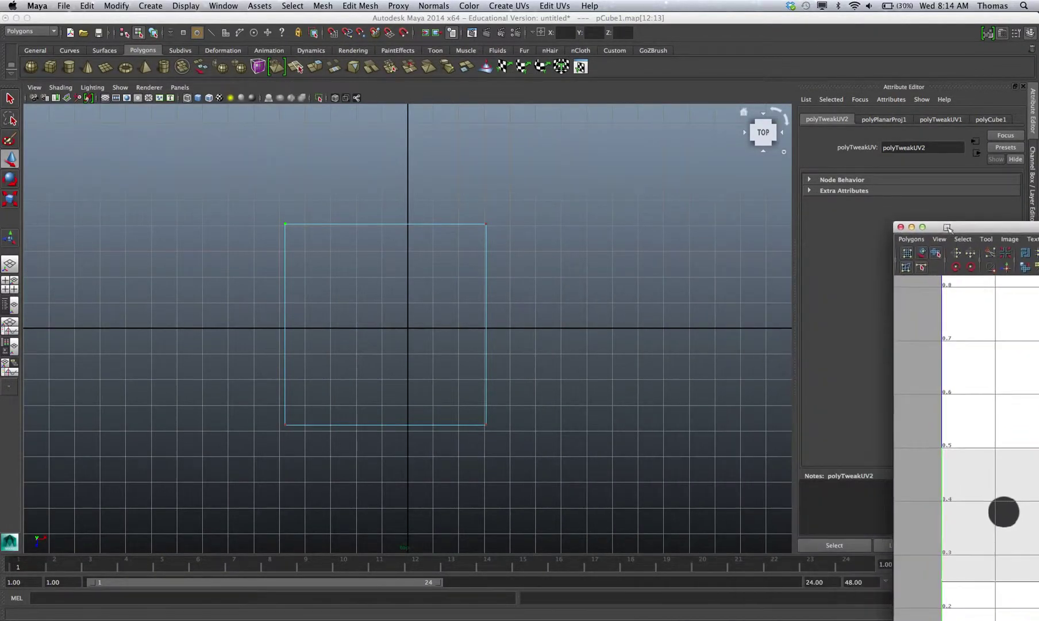
pyautogui.click(477, 263)
pyautogui.press('space')
pyautogui.press('space')
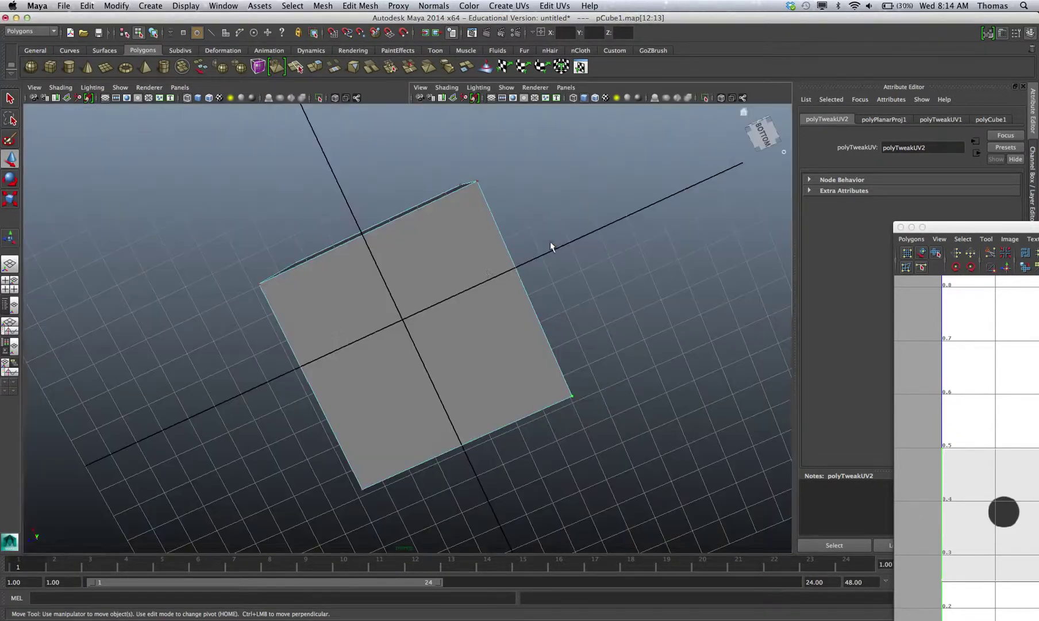
# Step: Return the cube to object mode, select it whole and turn on textured shaded display
pyautogui.keyDown('alt'); pyautogui.moveTo(456, 286); pyautogui.dragTo(436, 355); pyautogui.keyUp('alt')
pyautogui.moveTo(427, 343); pyautogui.dragTo(447, 324, button='right')
pyautogui.moveTo(447, 325)
pyautogui.keyDown('alt'); pyautogui.mouseDown()
pyautogui.moveTo(432, 343)
pyautogui.moveTo(431, 332)
pyautogui.mouseUp(); pyautogui.keyUp('alt')
pyautogui.click(432, 332)
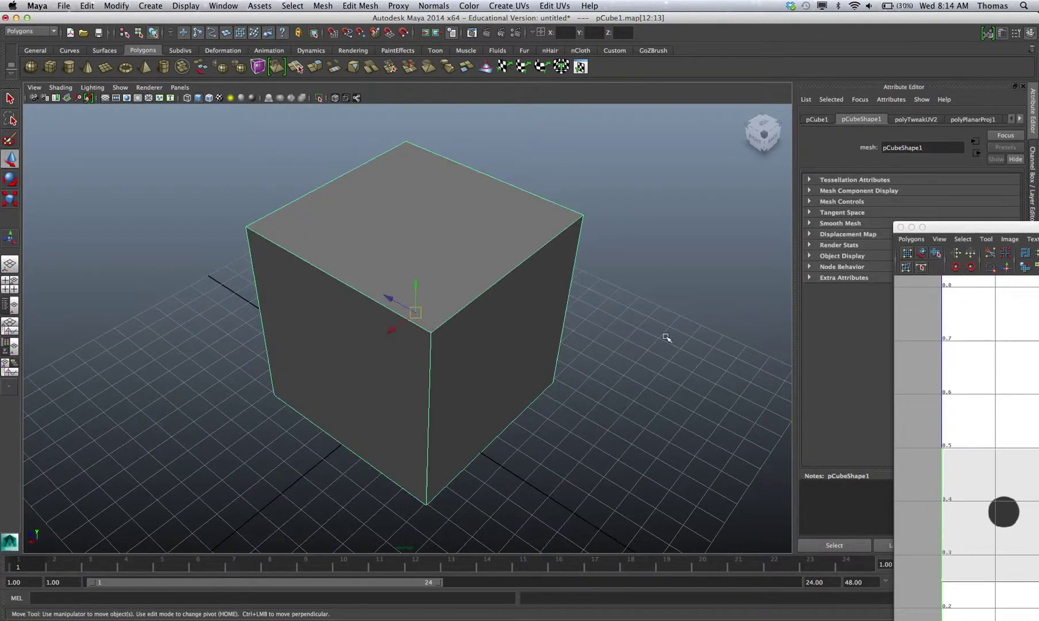
pyautogui.click(668, 341)
pyautogui.click(528, 329)
pyautogui.press('6')
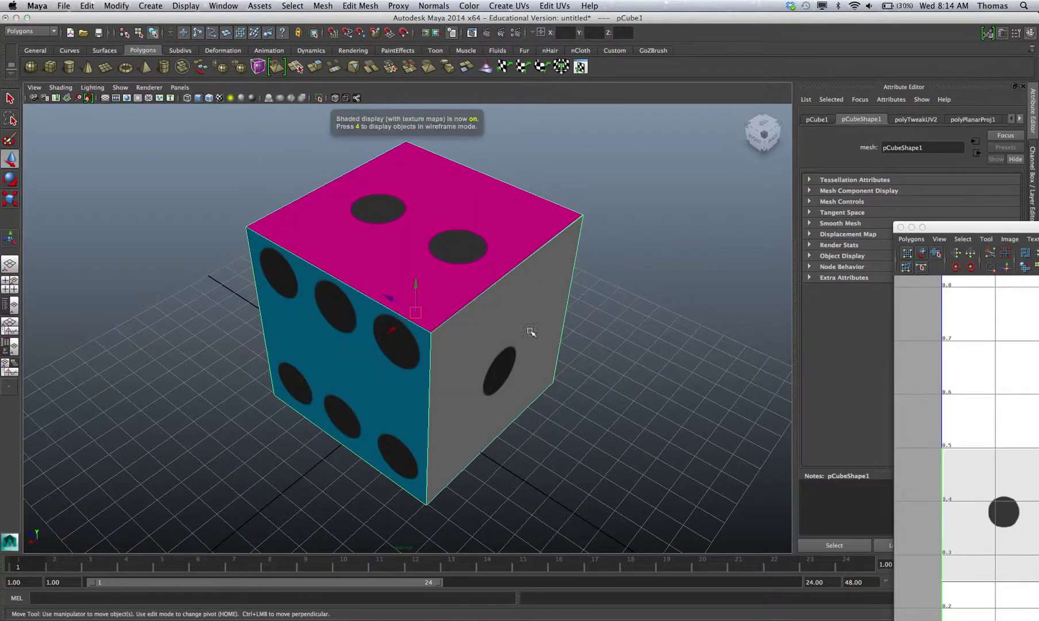
# Step: Deselect the cube and inspect the dice texture on its different sides
pyautogui.click(574, 422)
pyautogui.keyDown('alt'); pyautogui.moveTo(519, 453); pyautogui.dragTo(404, 436); pyautogui.keyUp('alt')
pyautogui.keyDown('alt'); pyautogui.moveTo(508, 456); pyautogui.dragTo(510, 420); pyautogui.keyUp('alt')
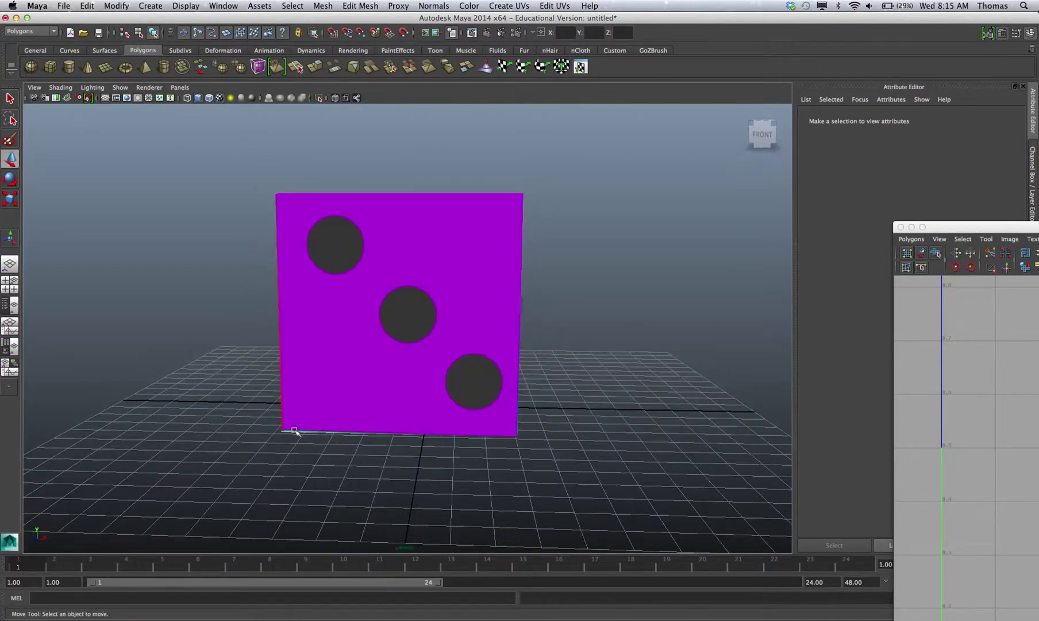
pyautogui.keyDown('alt'); pyautogui.moveTo(308, 427); pyautogui.dragTo(587, 401); pyautogui.keyUp('alt')
pyautogui.scroll(-3, 507, 395)
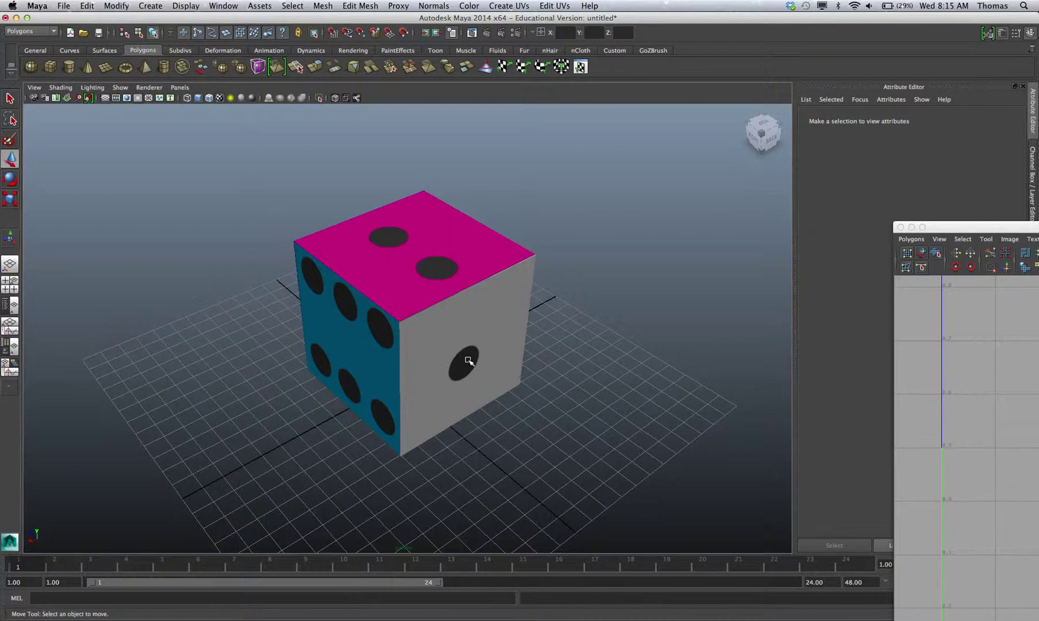
# Step: Select the cube, open the Export Selection options and set the file type to FBX export
pyautogui.click(443, 326)
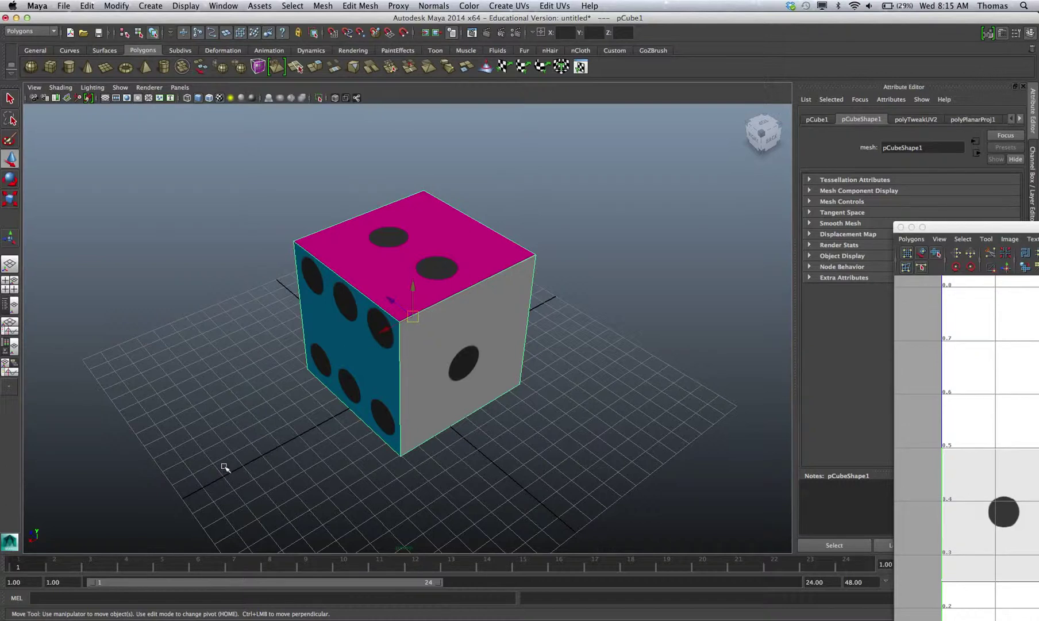
pyautogui.click(66, 6)
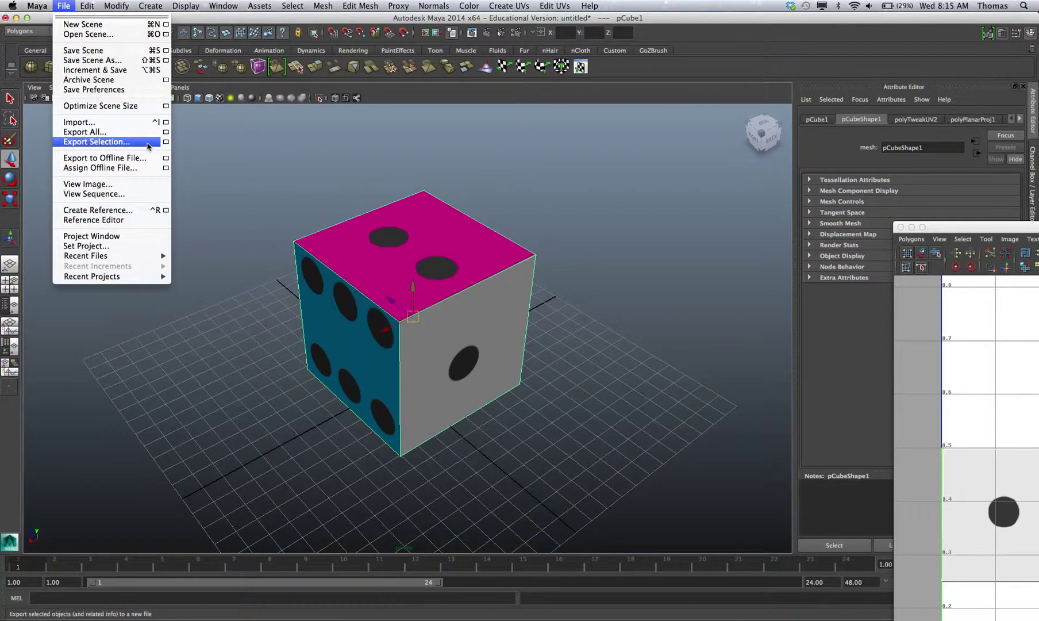
pyautogui.click(166, 142)
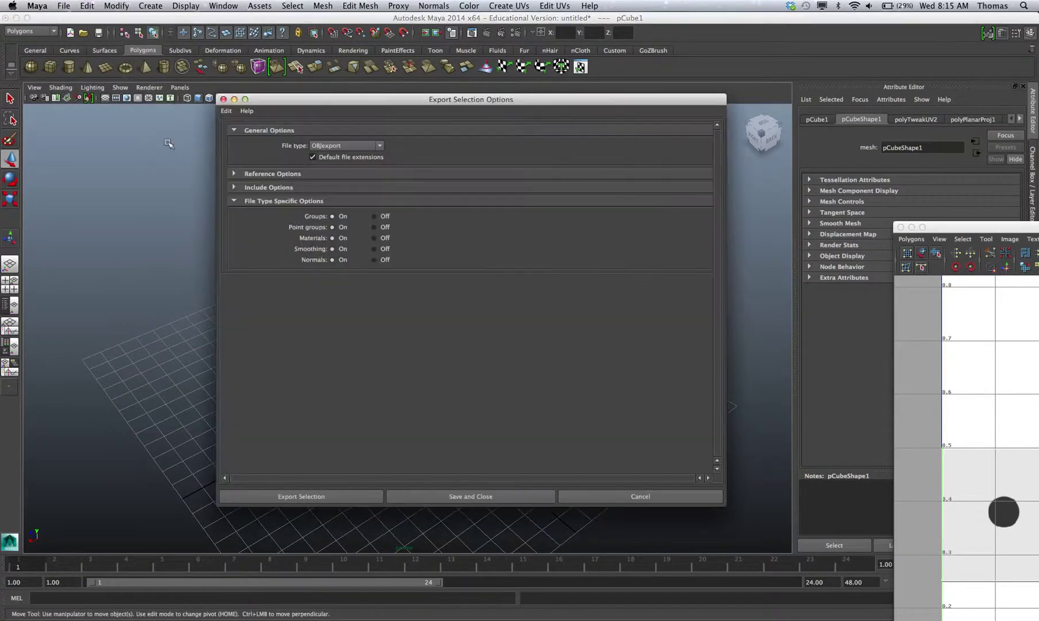
pyautogui.moveTo(373, 100); pyautogui.dragTo(294, 108)
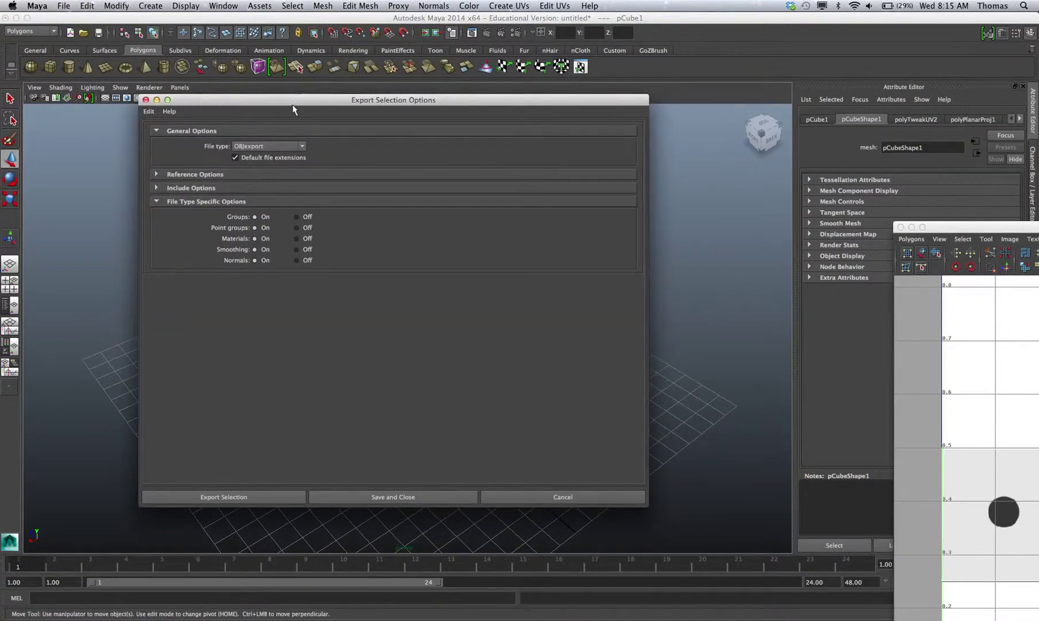
pyautogui.click(296, 146)
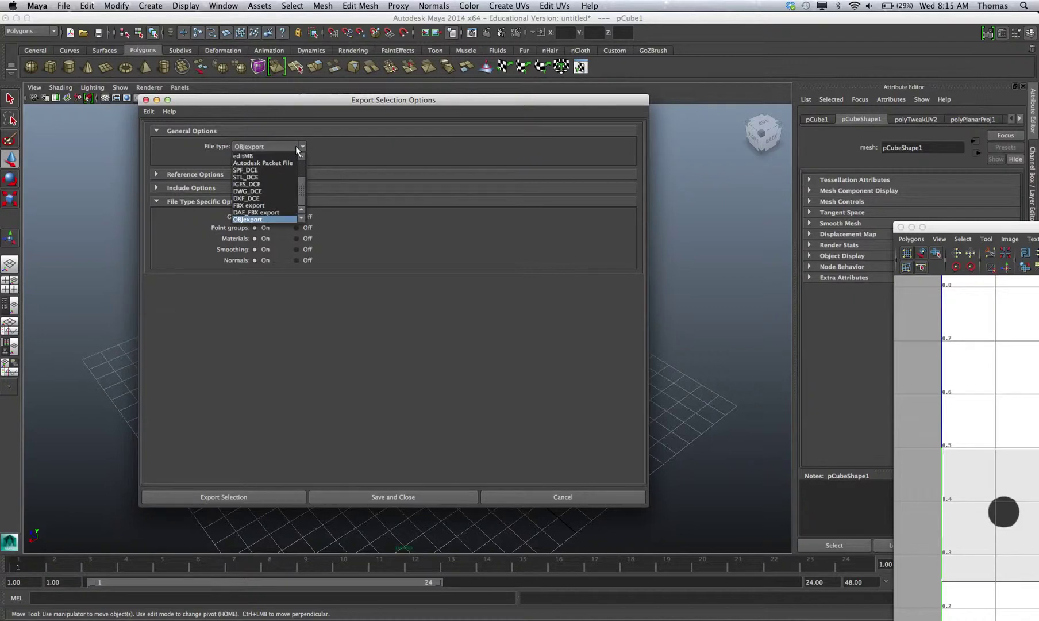
pyautogui.scroll(1, 305, 191)
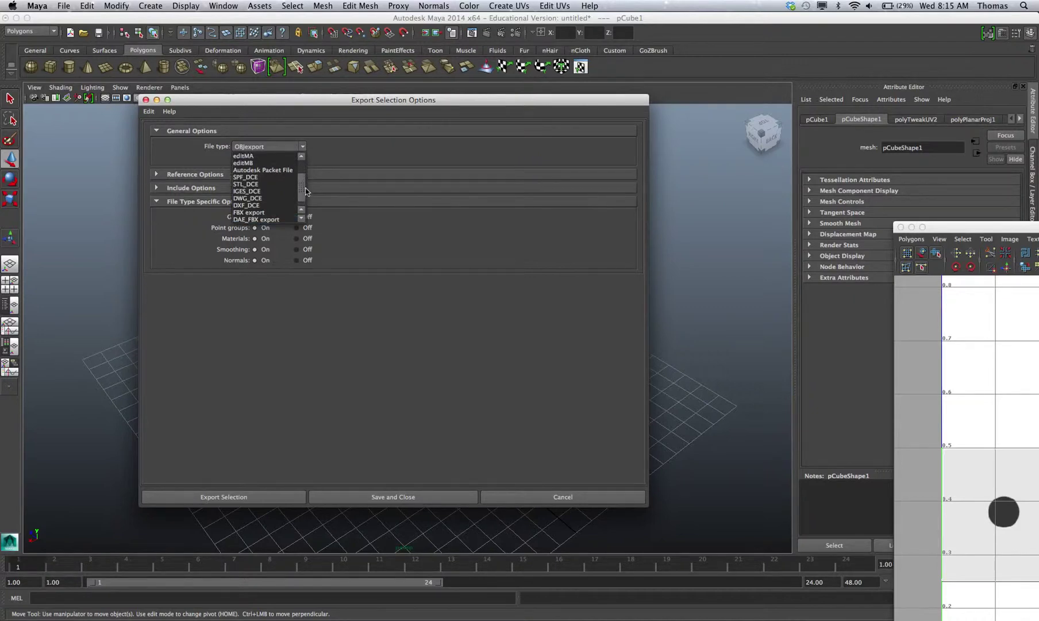
pyautogui.moveTo(305, 191); pyautogui.dragTo(306, 175)
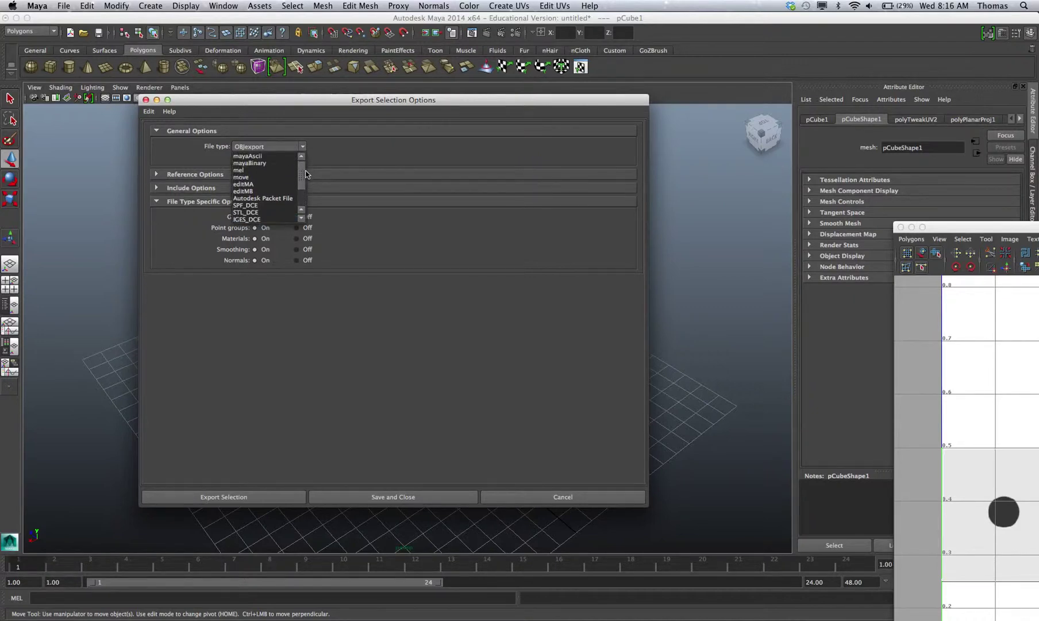
pyautogui.scroll(-5, 305, 174)
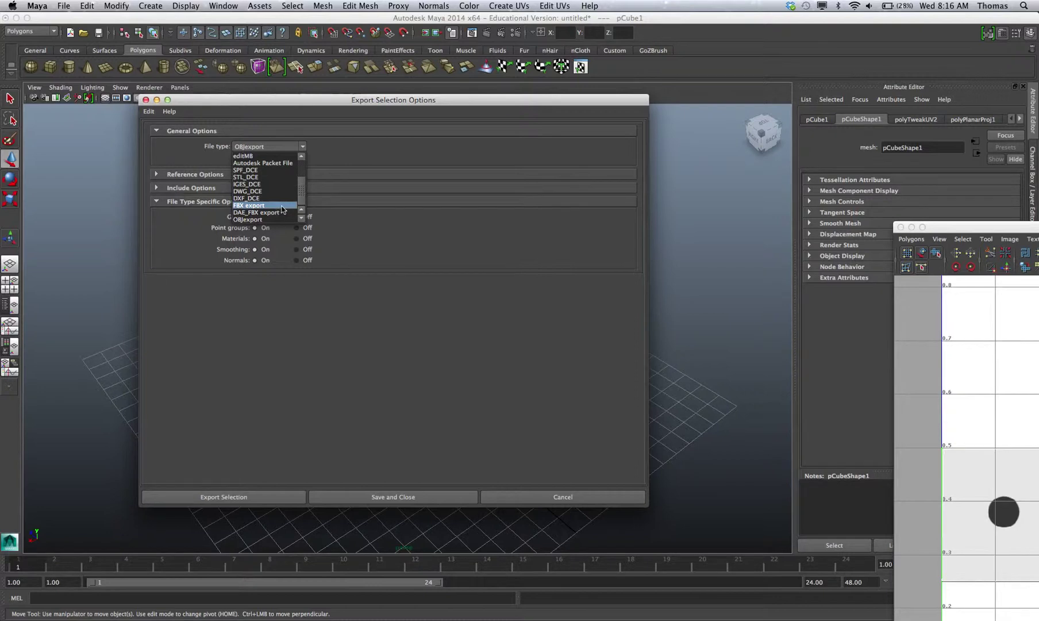
pyautogui.click(282, 207)
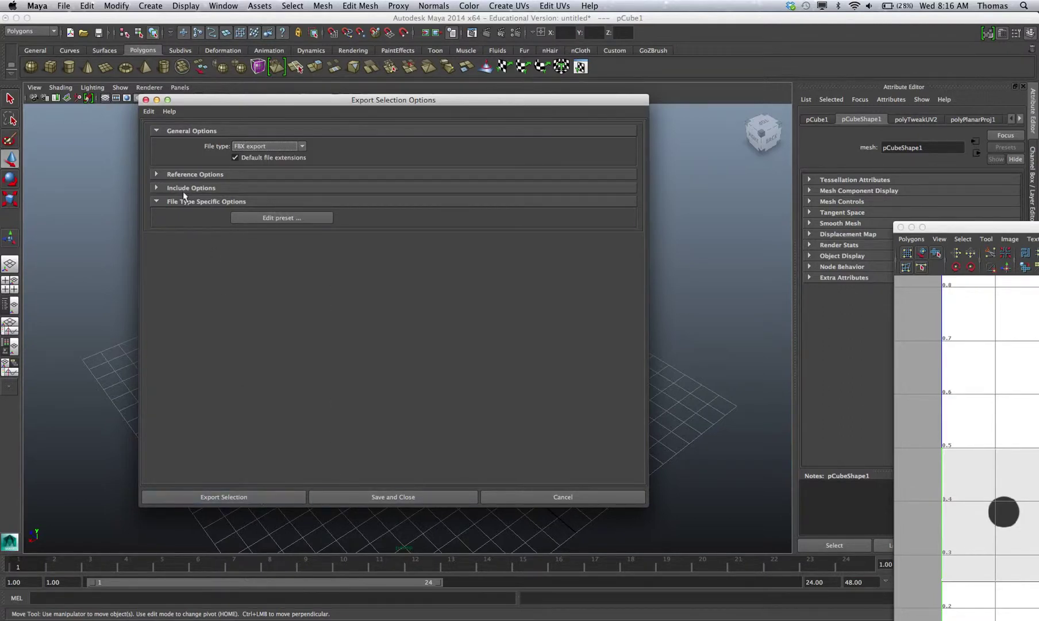
# Step: Expand the Reference Options and Include Options, then proceed with exporting the selection
pyautogui.click(154, 172)
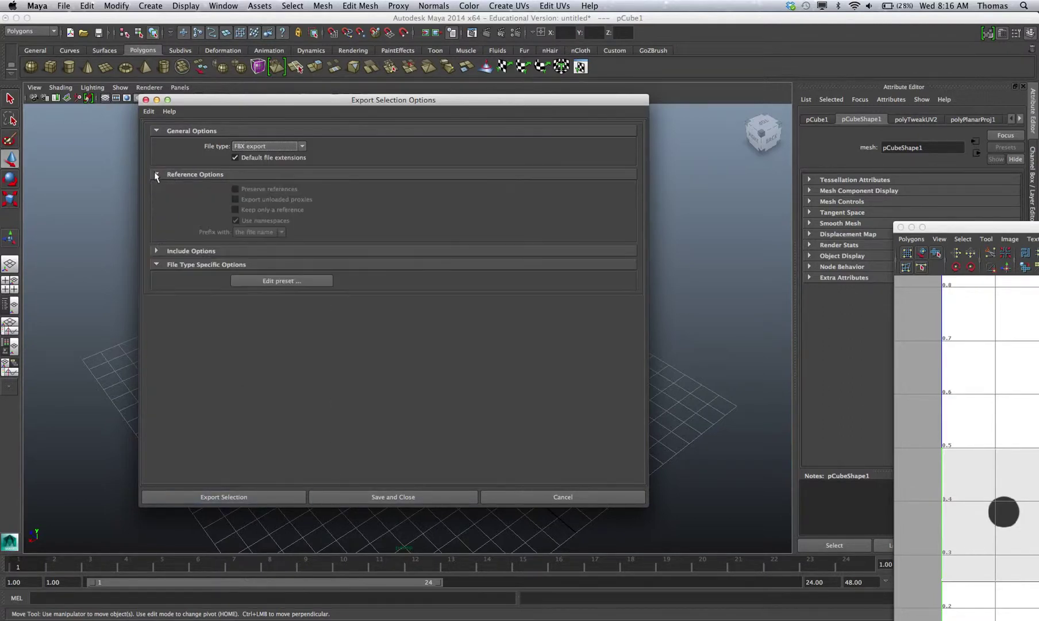
pyautogui.click(156, 251)
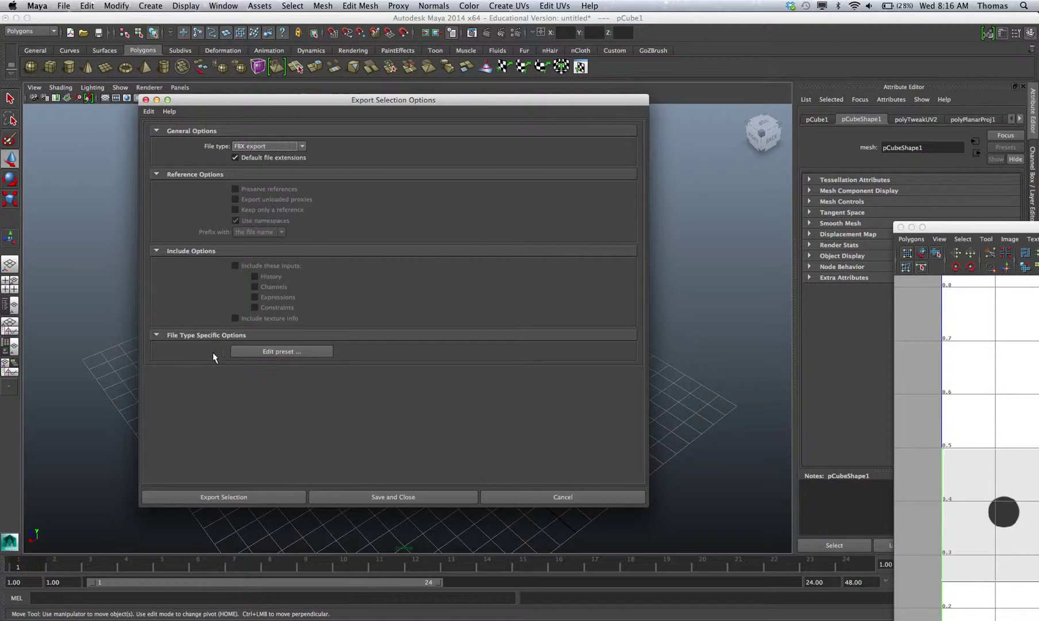
pyautogui.click(255, 498)
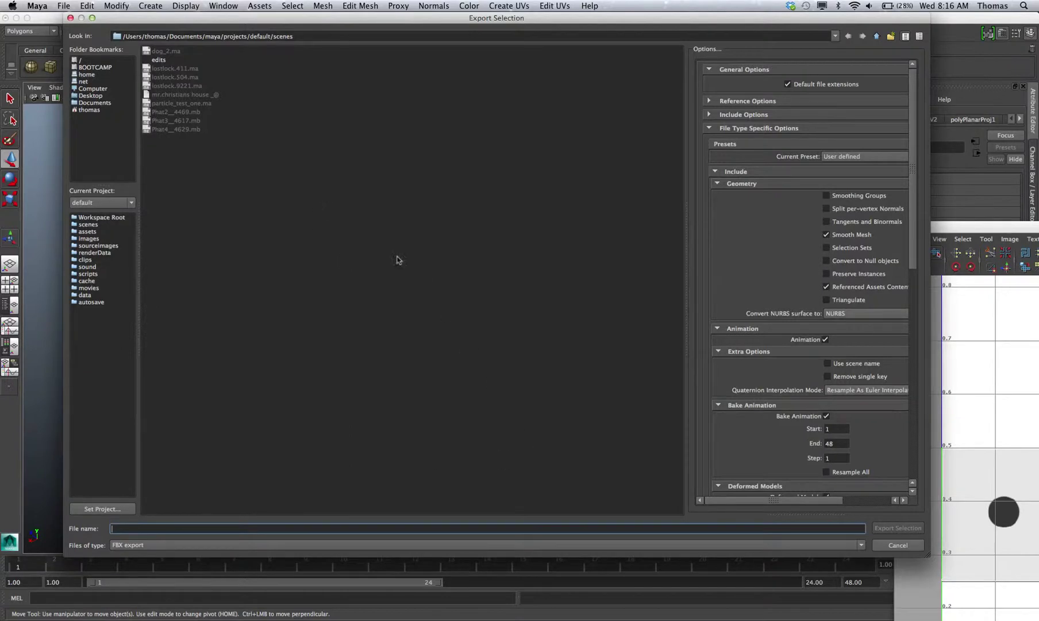
# Step: Choose the Metaio folder on the Desktop as the export location and enter cube as the file name
pyautogui.click(91, 96)
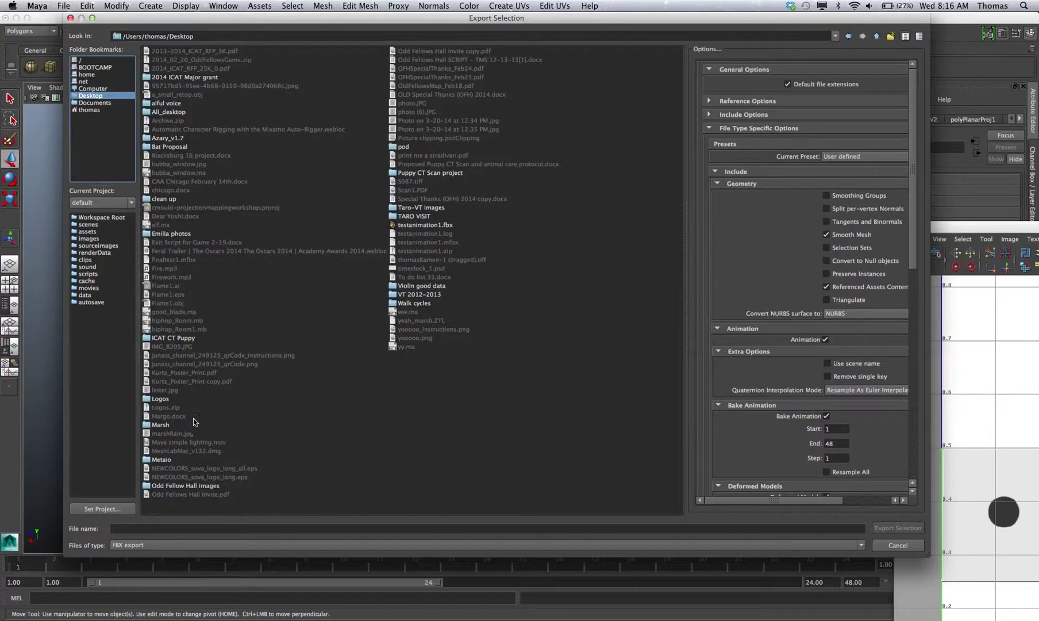
pyautogui.doubleClick(156, 459)
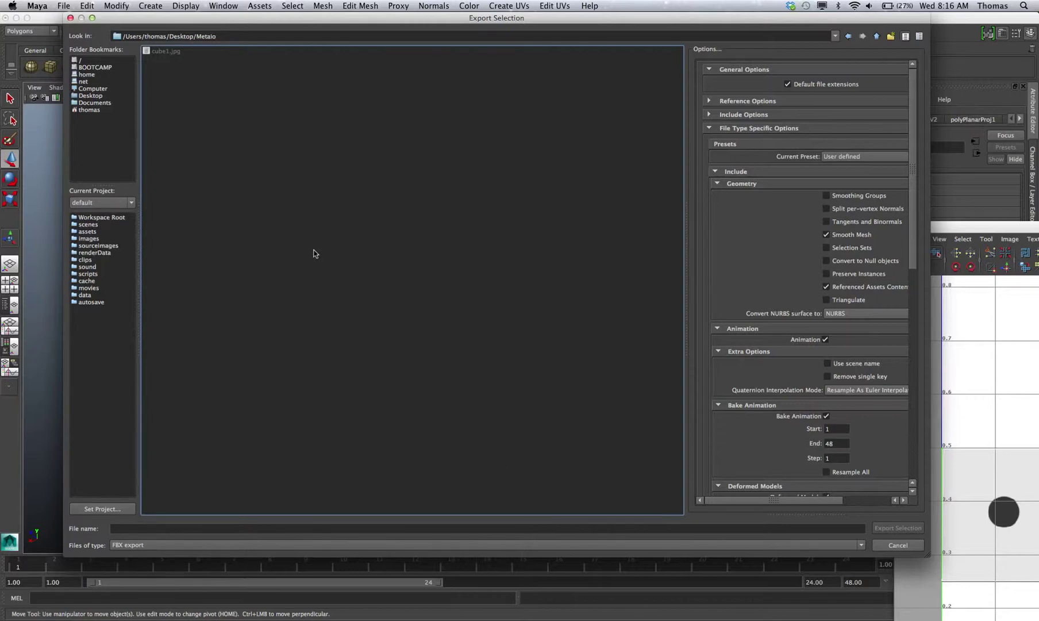
pyautogui.click(224, 527)
pyautogui.write('cube')
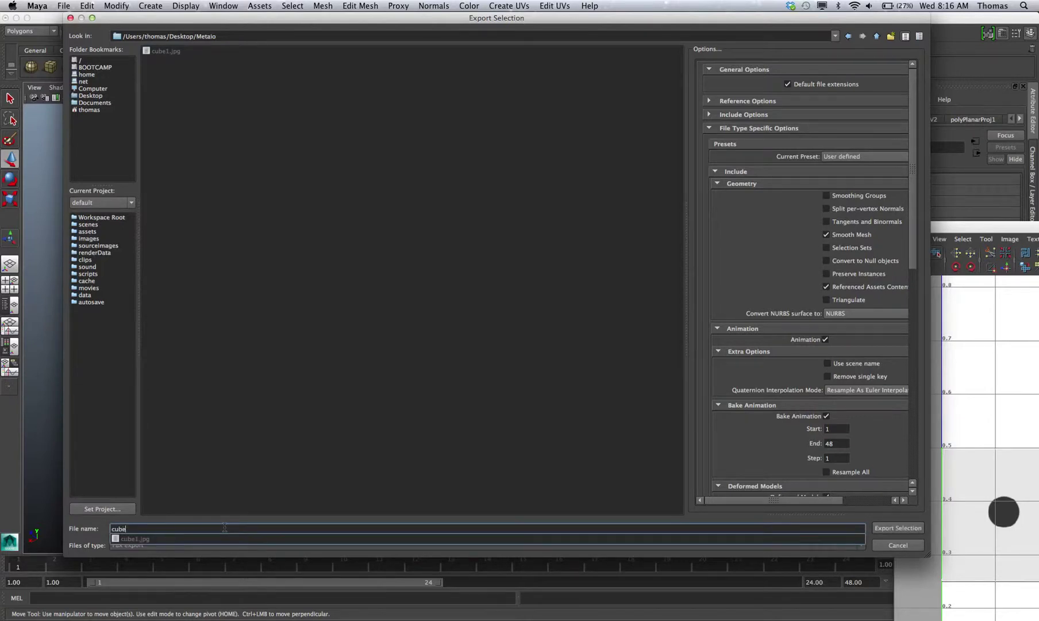
pyautogui.click(647, 315)
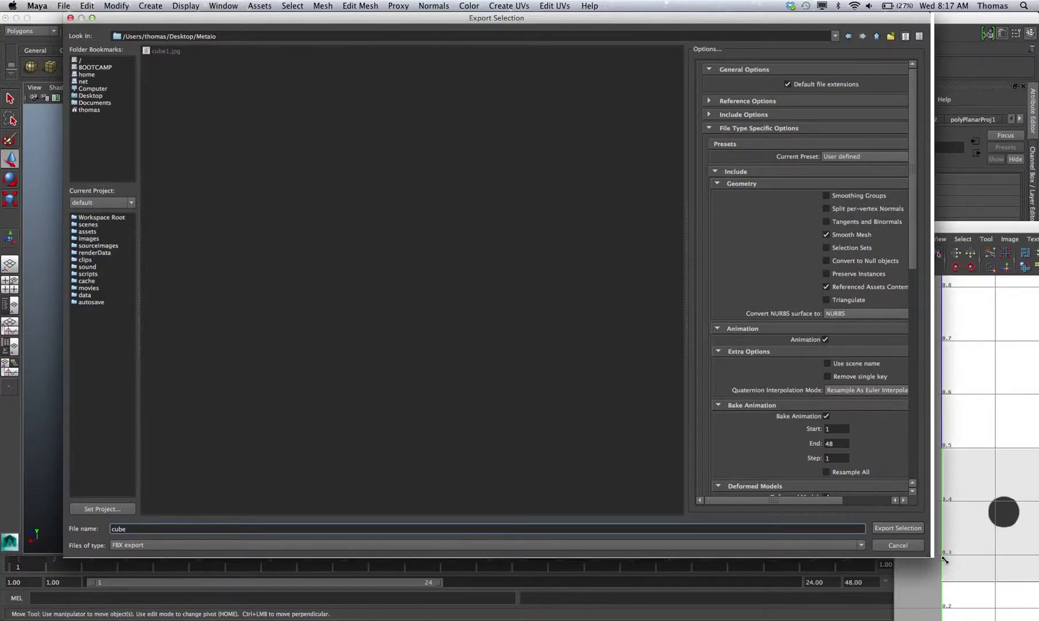
# Step: Enlarge the Export Selection window and review the FBX-specific options, making sure Embed Media is enabled
pyautogui.moveTo(930, 557); pyautogui.dragTo(977, 571)
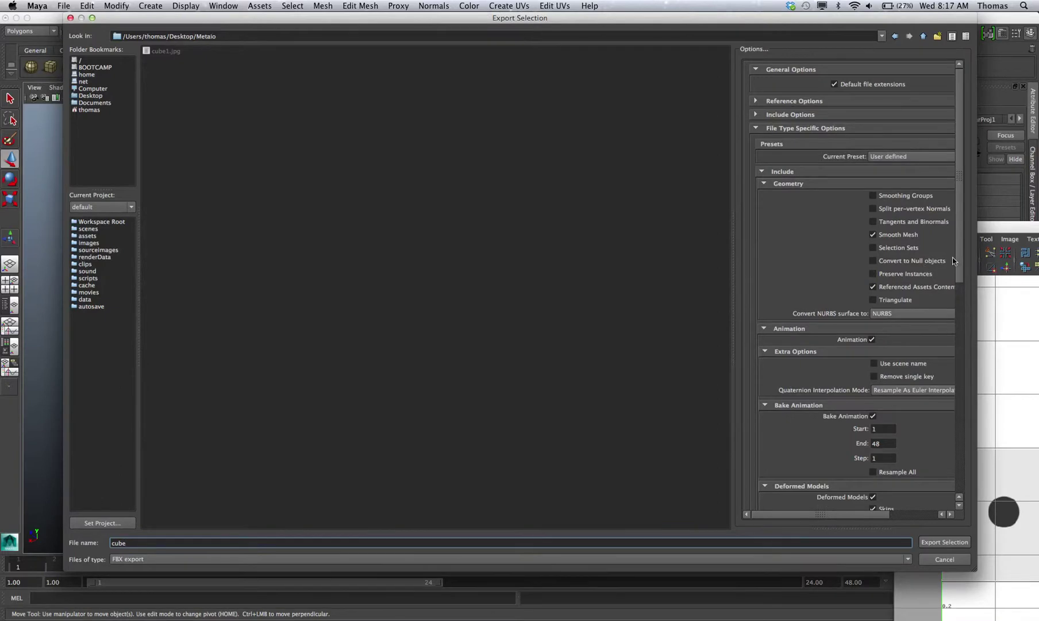
pyautogui.scroll(-5, 955, 253)
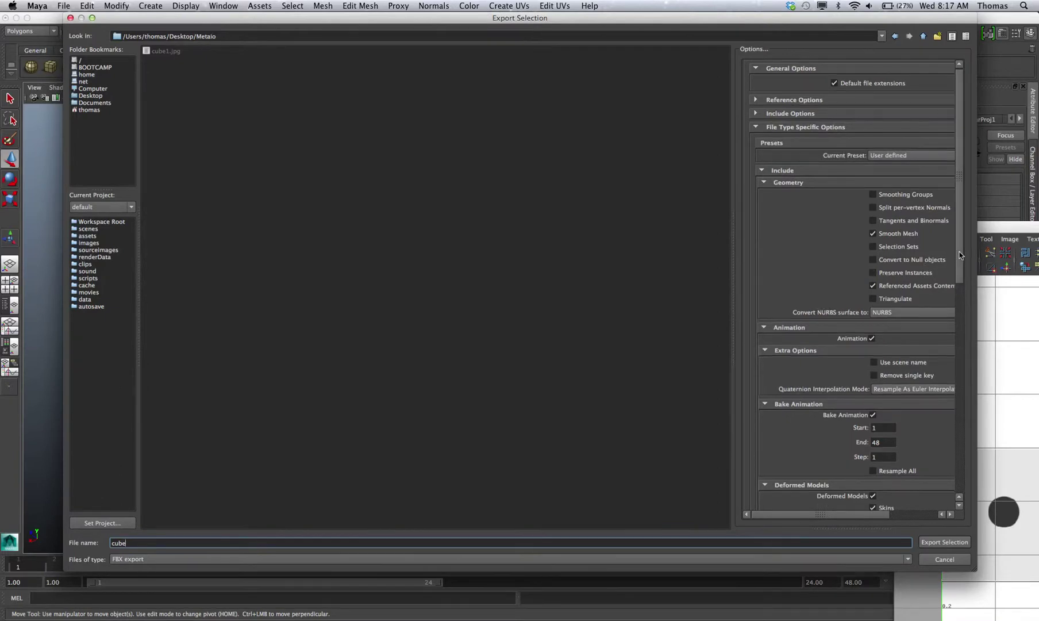
pyautogui.scroll(-10, 957, 315)
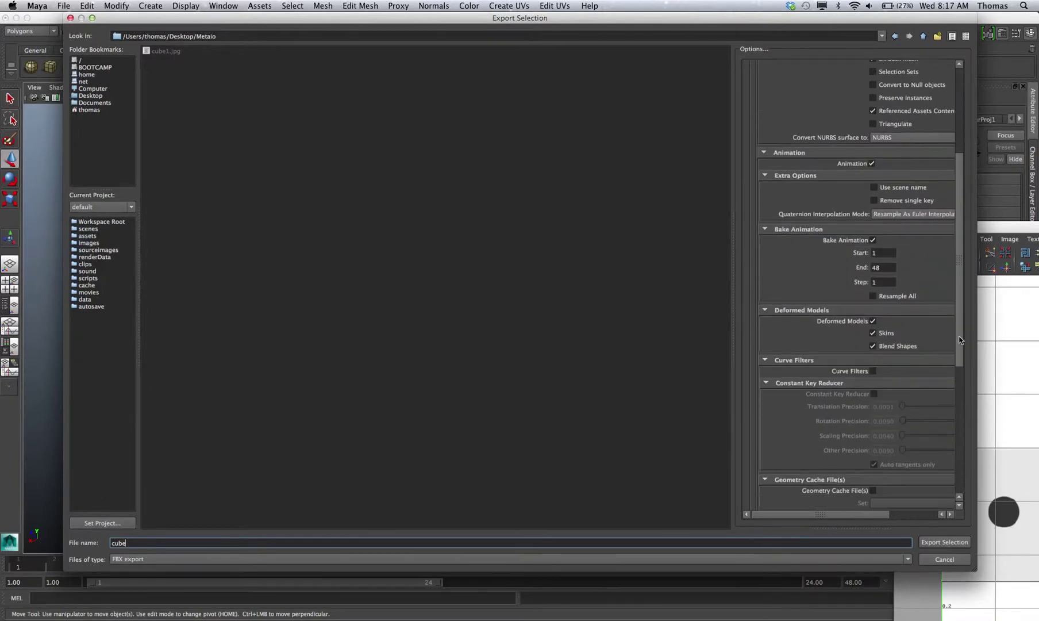
pyautogui.scroll(-6, 964, 384)
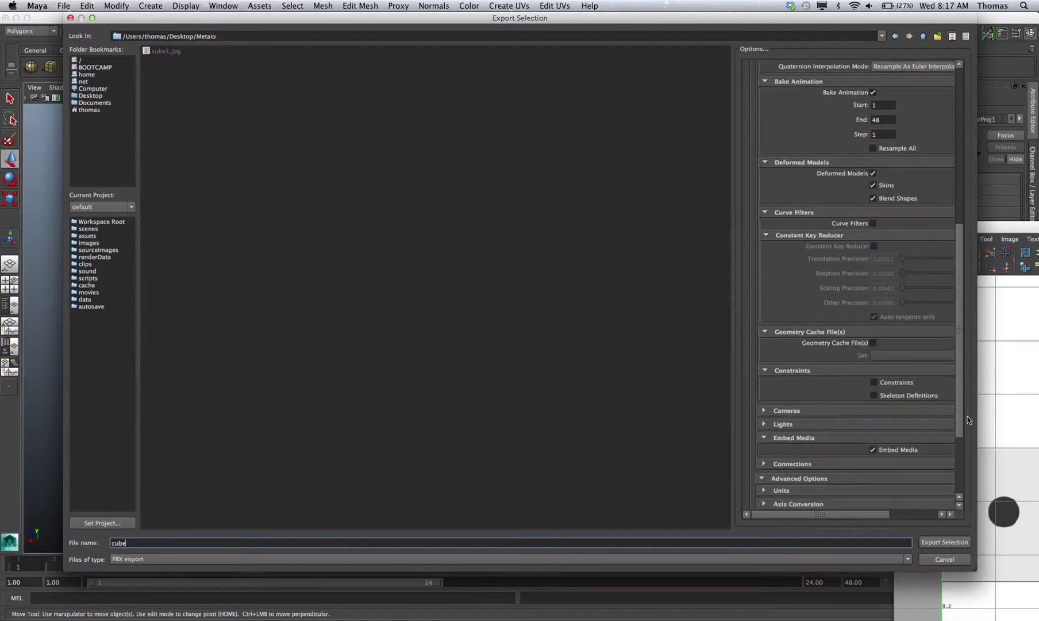
pyautogui.scroll(-2, 969, 451)
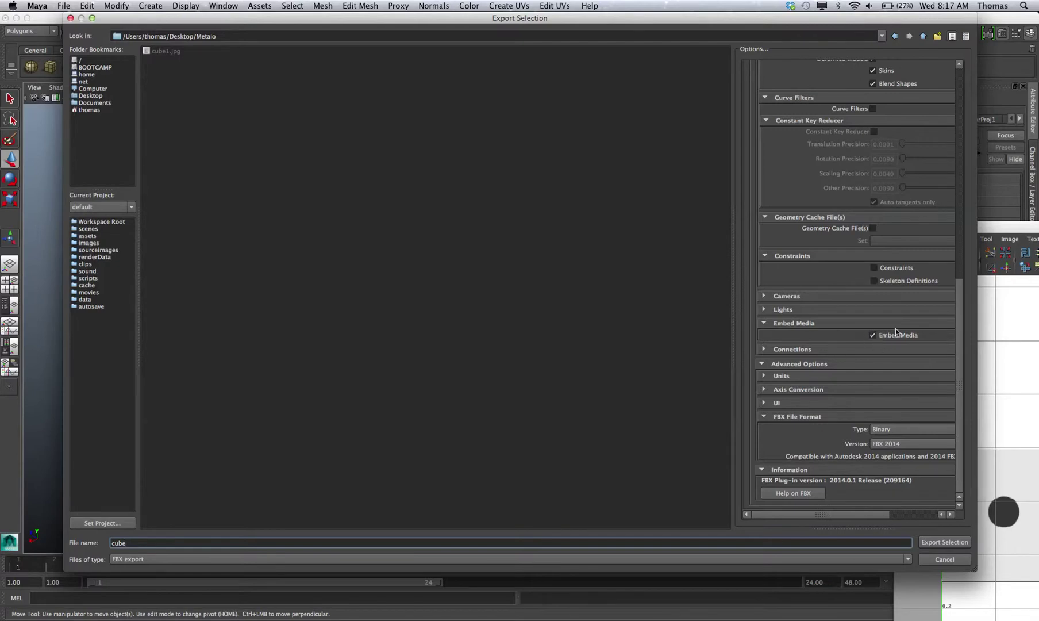
pyautogui.click(873, 335)
# Step: Locate the Plug-in Manager among the settings and preferences commands without opening it
pyautogui.click(234, 7)
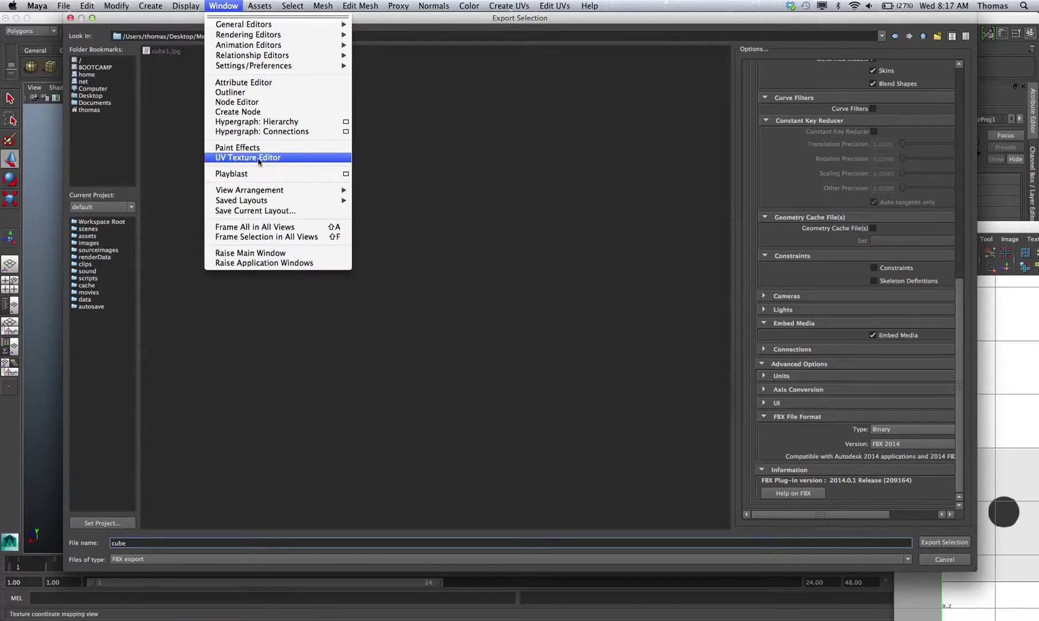
pyautogui.moveTo(270, 65)
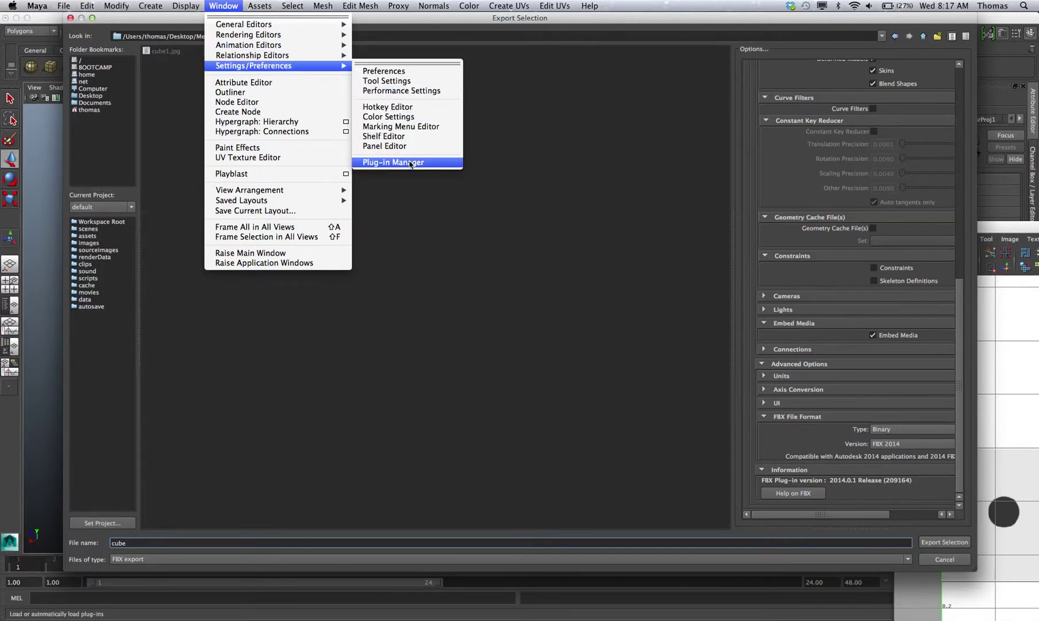
pyautogui.click(894, 22)
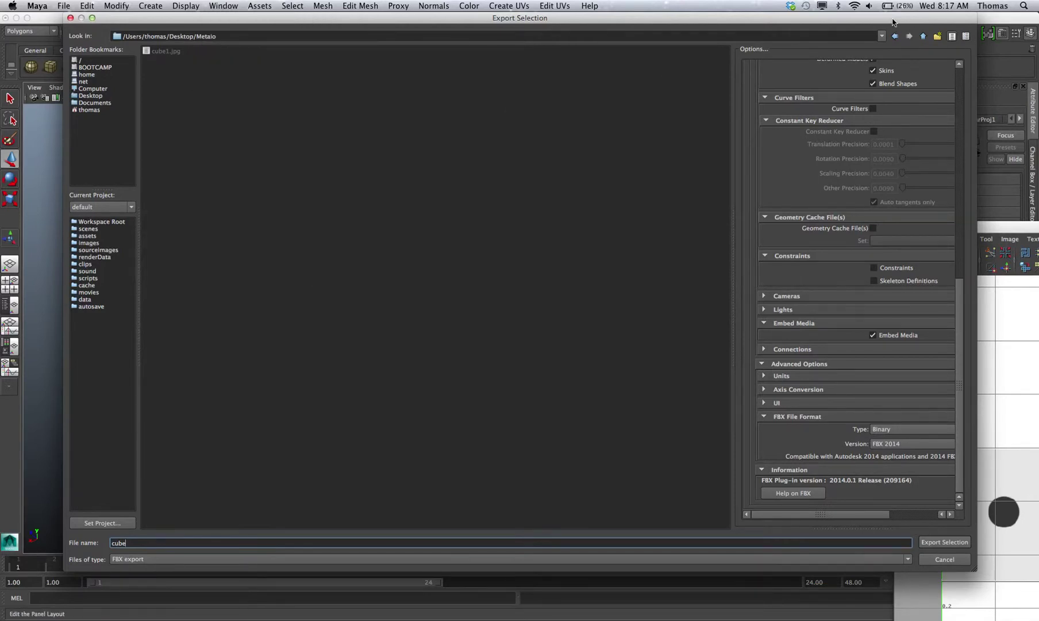
# Step: Export the selected cube to the Metaio folder as the FBX file cube
pyautogui.click(955, 543)
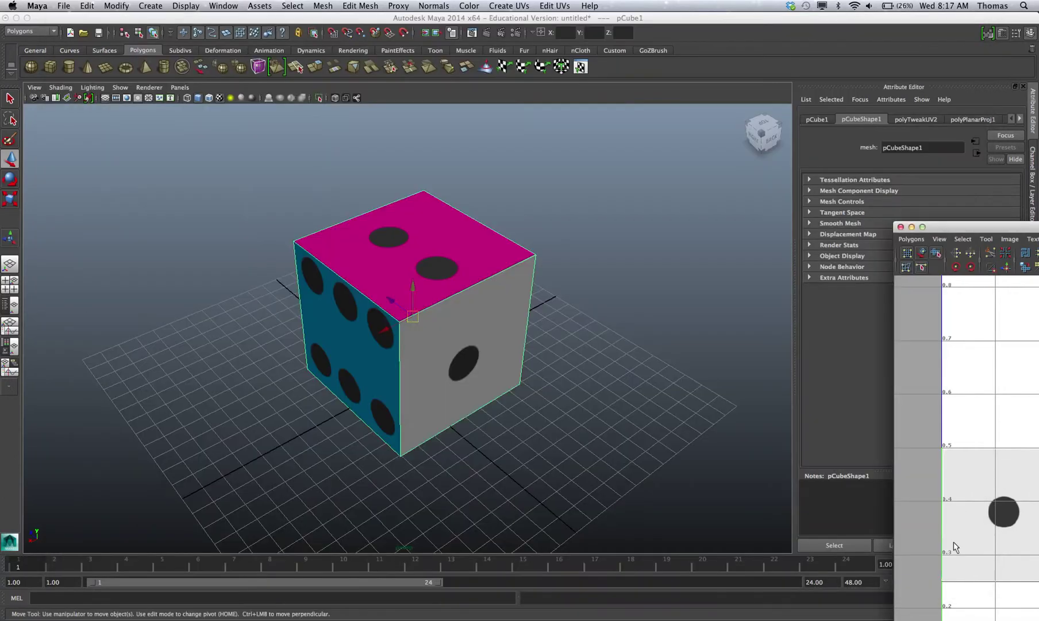